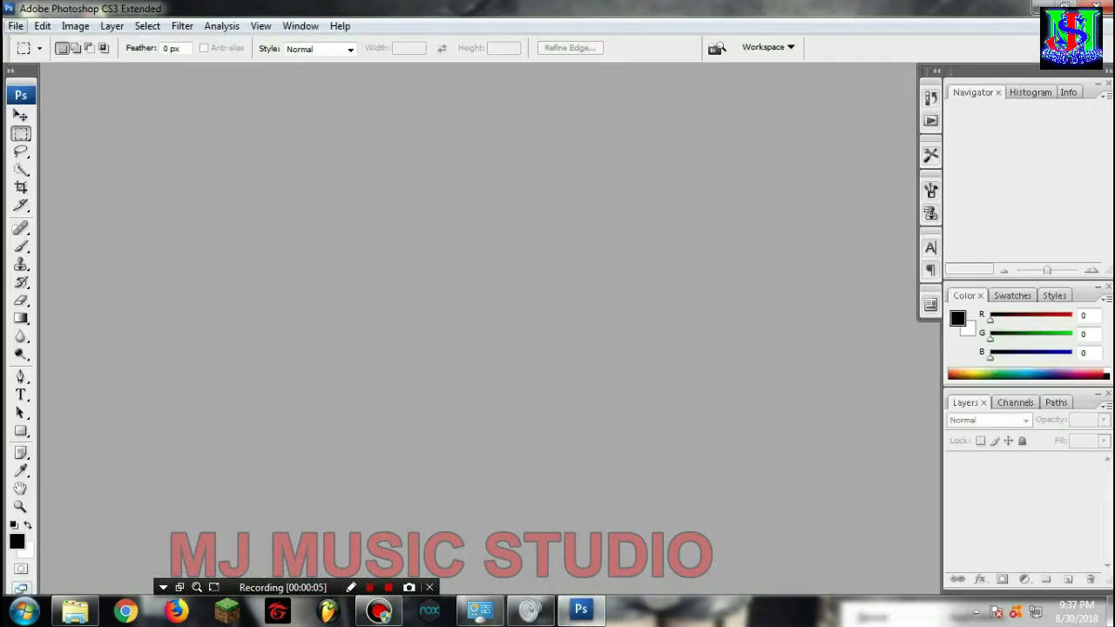
Step: Open the IMG_0003 (3) portrait photo and maximize its window
{"action": "left_click", "coordinate": [16, 25]}
{"action": "left_click", "coordinate": [52, 73]}
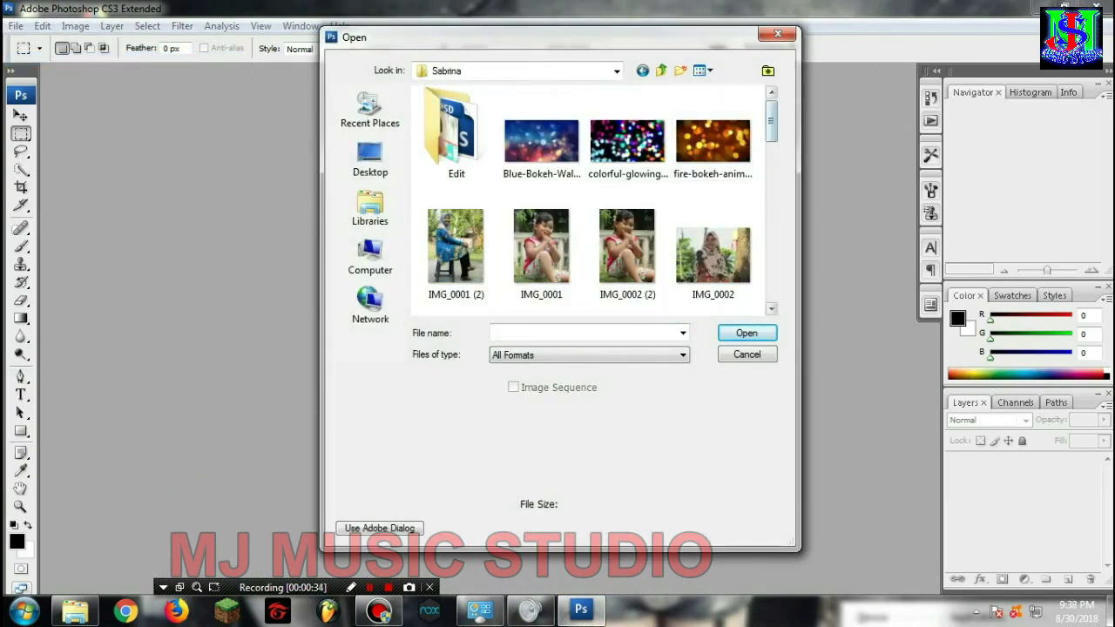
{"action": "scroll", "coordinate": [593, 200], "scroll_direction": "down", "scroll_amount": 1}
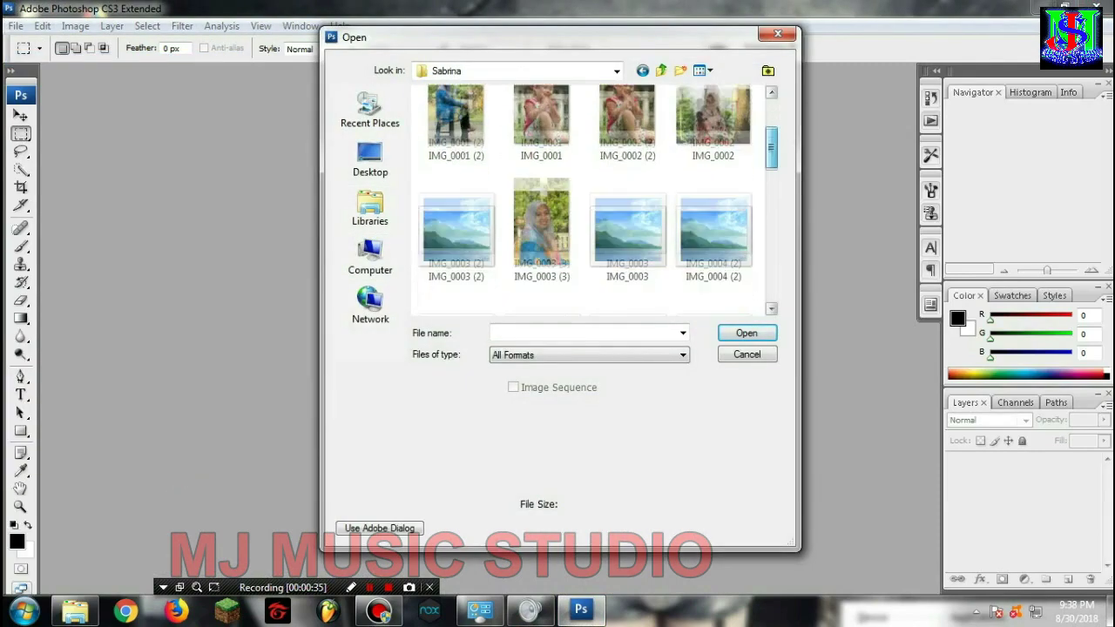
{"action": "scroll", "coordinate": [588, 200], "scroll_direction": "down", "scroll_amount": 1}
{"action": "double_click", "coordinate": [541, 124]}
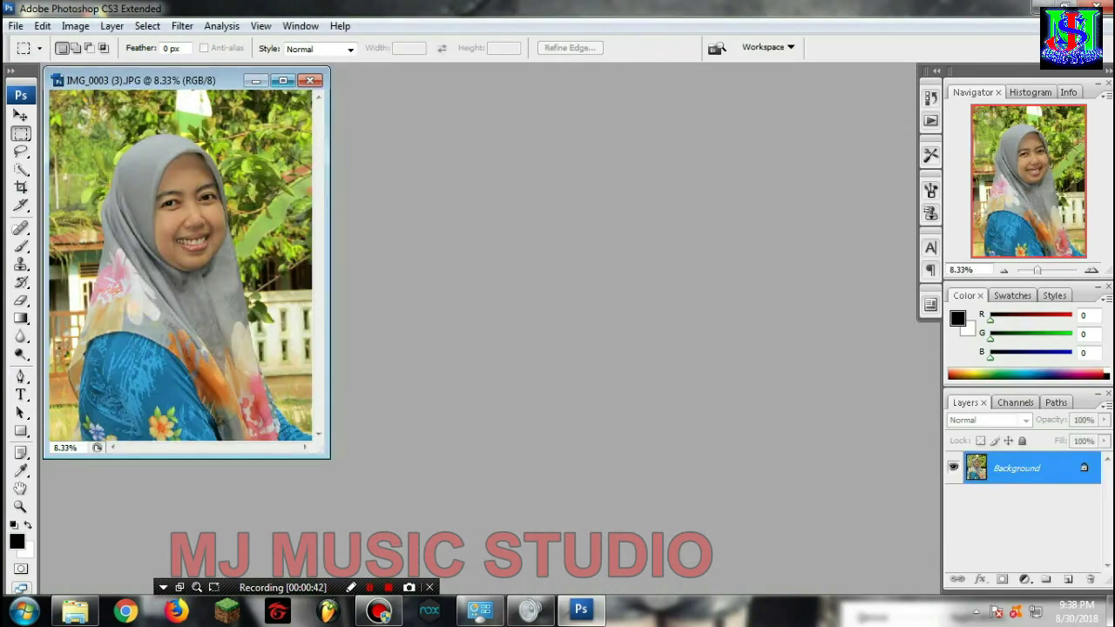
{"action": "left_click", "coordinate": [296, 81]}
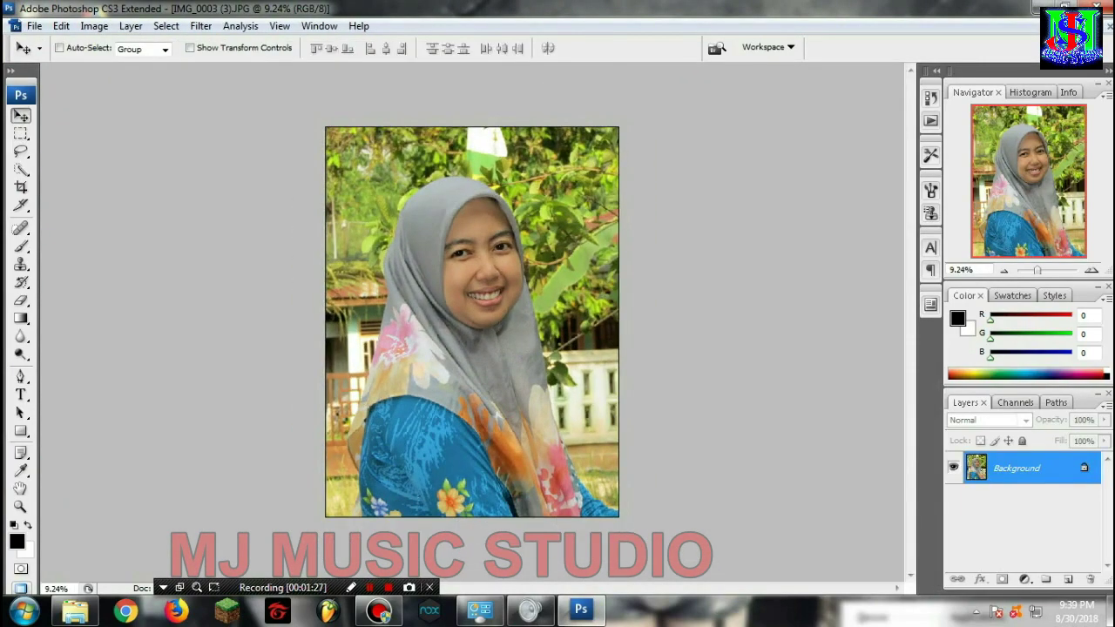
Step: Duplicate the background twice, set the top copy to Screen at 84% opacity, and merge it down
{"action": "key", "text": "ctrl+j"}
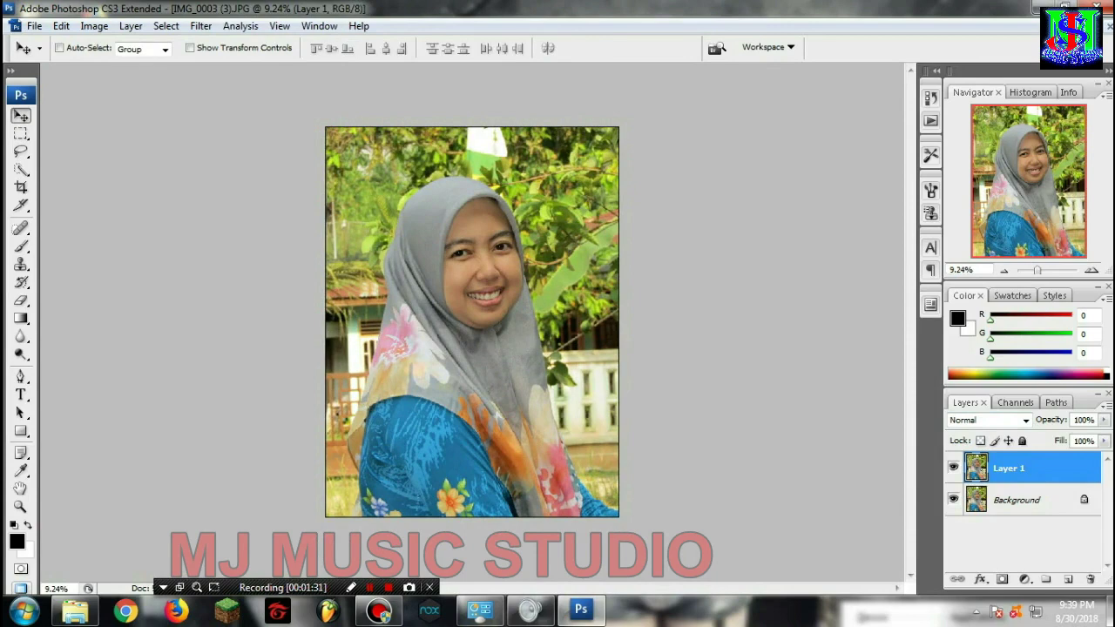
{"action": "key", "text": "ctrl+j"}
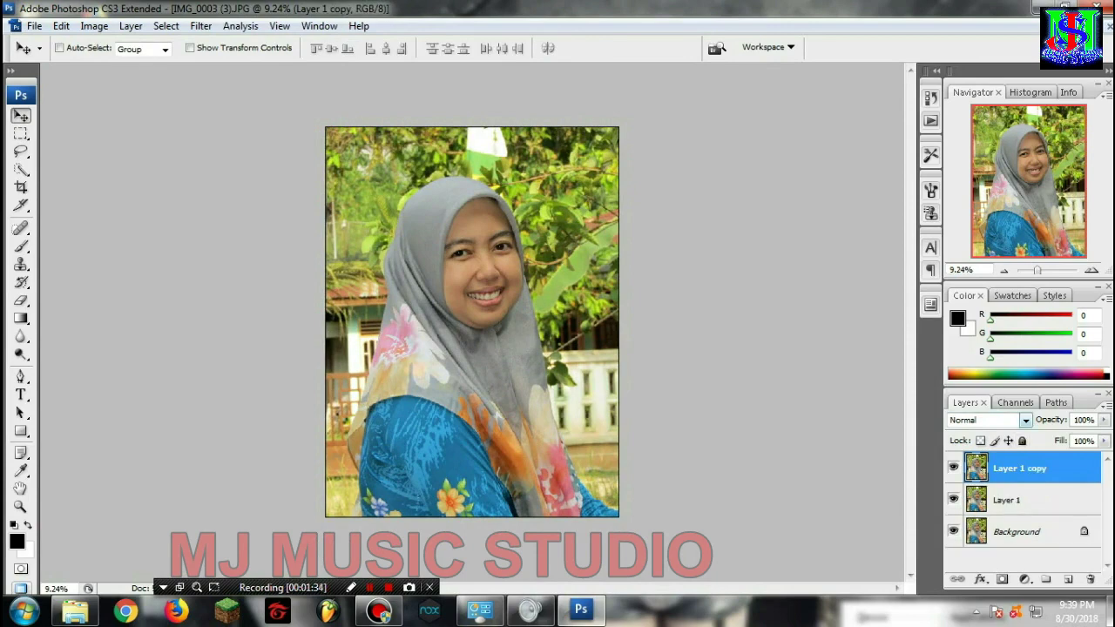
{"action": "left_click", "coordinate": [989, 420]}
{"action": "left_click", "coordinate": [984, 157]}
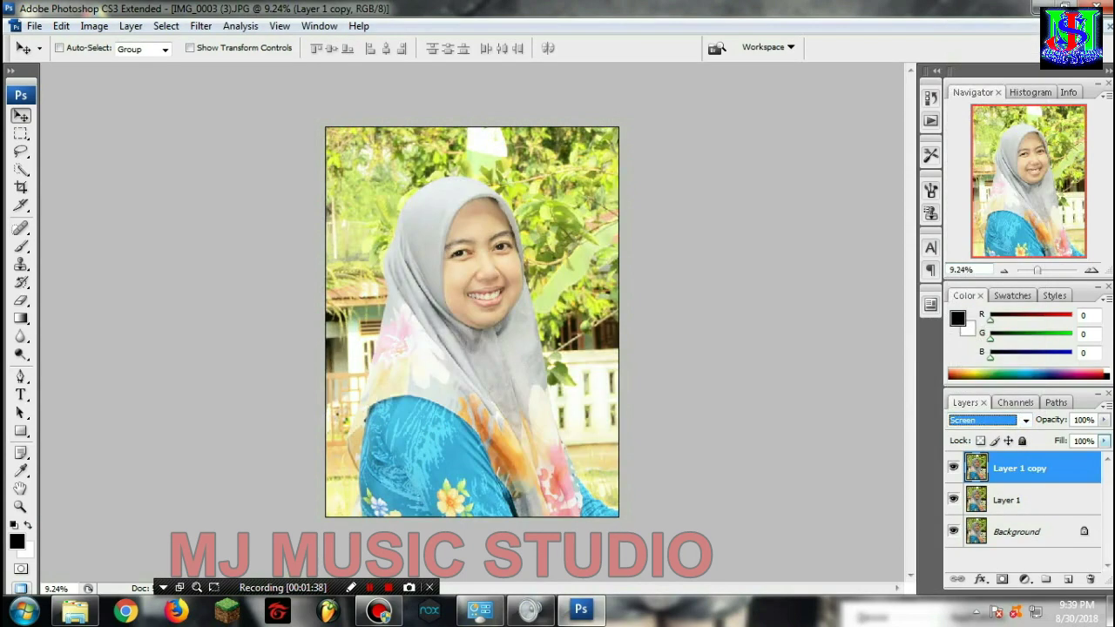
{"action": "left_click_drag", "start_coordinate": [1104, 420], "coordinate": [1092, 436]}
{"action": "key", "text": "Delete"}
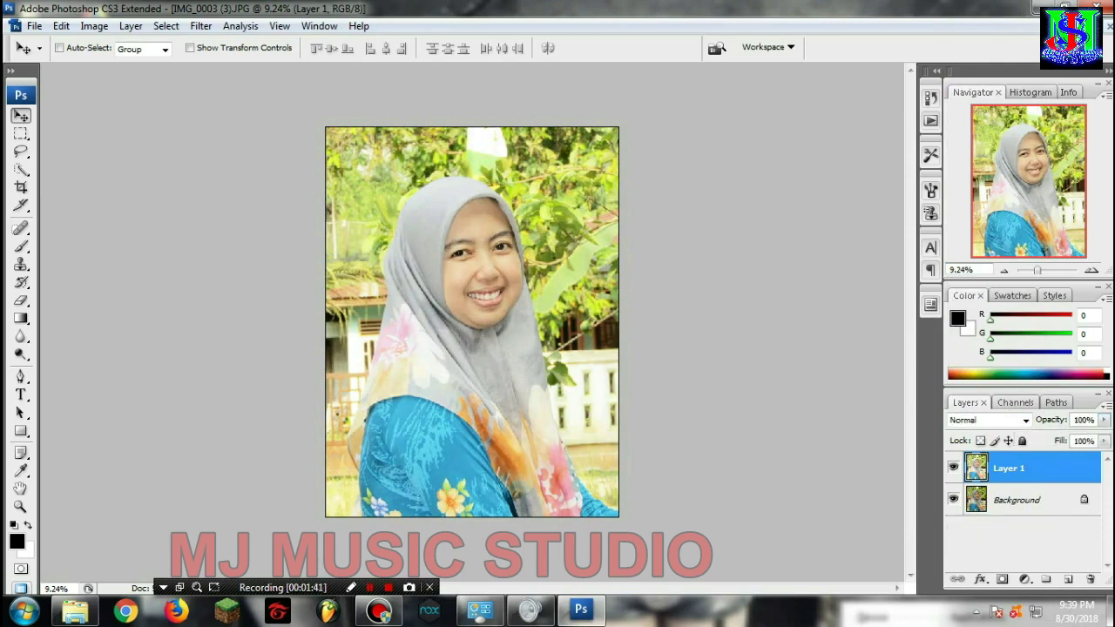
Step: Add a Photo Filter adjustment layer with a custom light blue colour at density 57
{"action": "left_click", "coordinate": [1025, 580]}
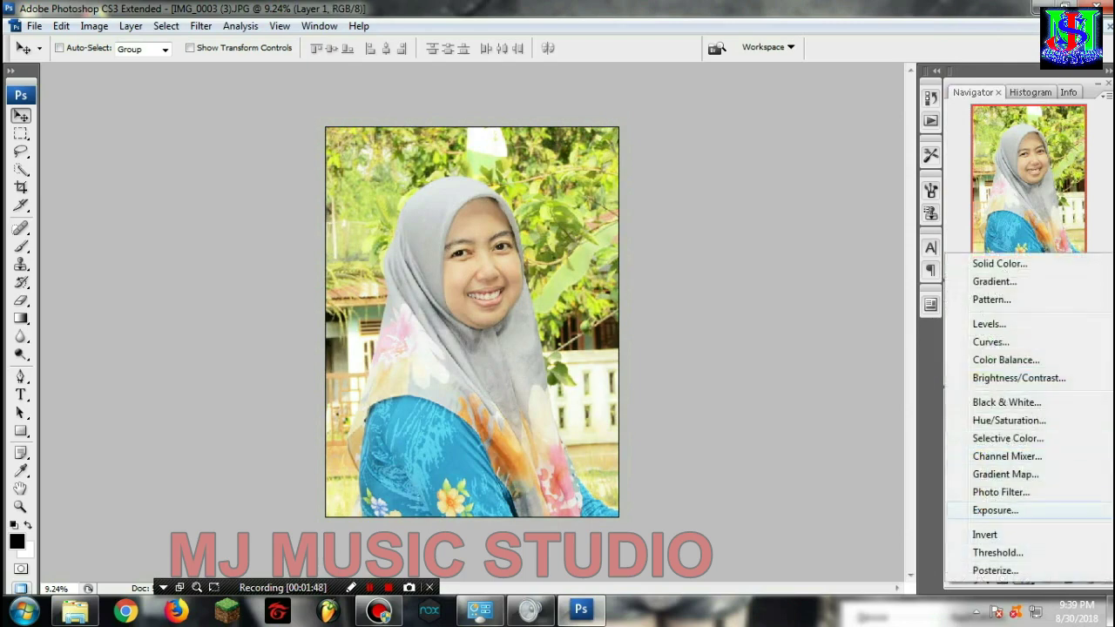
{"action": "left_click", "coordinate": [1001, 492]}
{"action": "left_click_drag", "start_coordinate": [488, 143], "coordinate": [729, 101]}
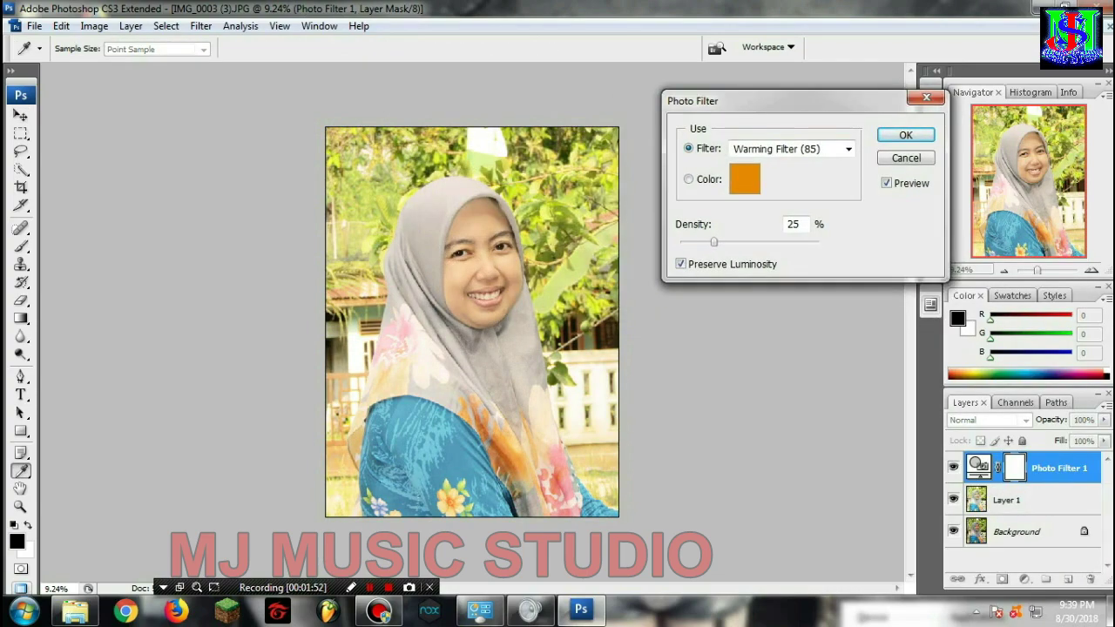
{"action": "left_click", "coordinate": [745, 179]}
{"action": "left_click_drag", "start_coordinate": [392, 93], "coordinate": [728, 91]}
{"action": "left_click_drag", "start_coordinate": [902, 319], "coordinate": [903, 223]}
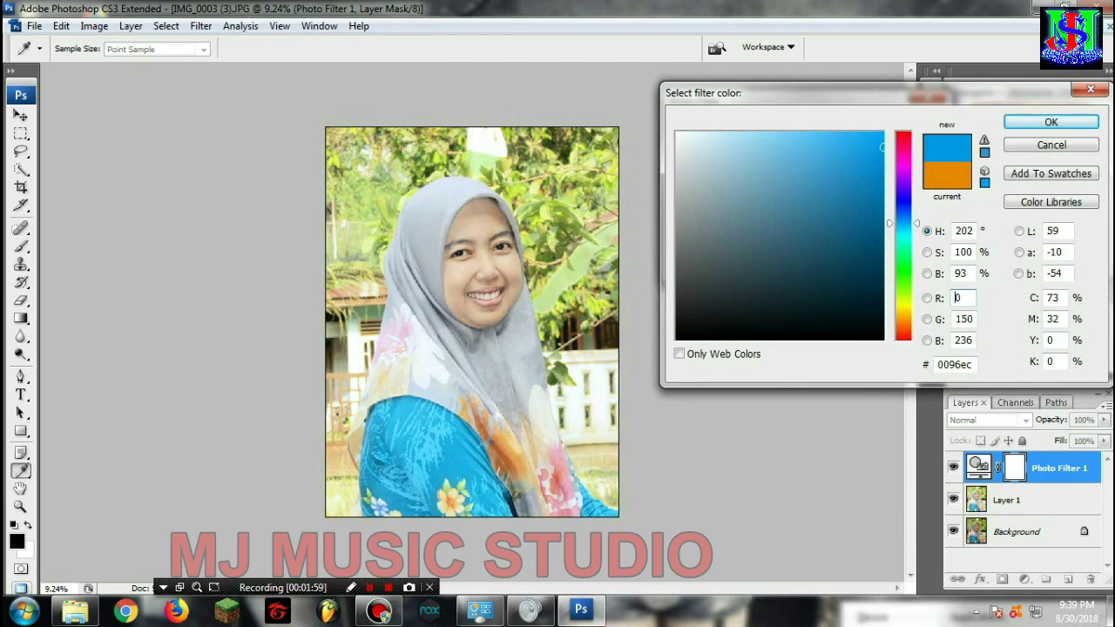
{"action": "left_click_drag", "start_coordinate": [881, 146], "coordinate": [829, 136]}
{"action": "left_click", "coordinate": [1051, 122]}
{"action": "left_click_drag", "start_coordinate": [713, 242], "coordinate": [759, 242]}
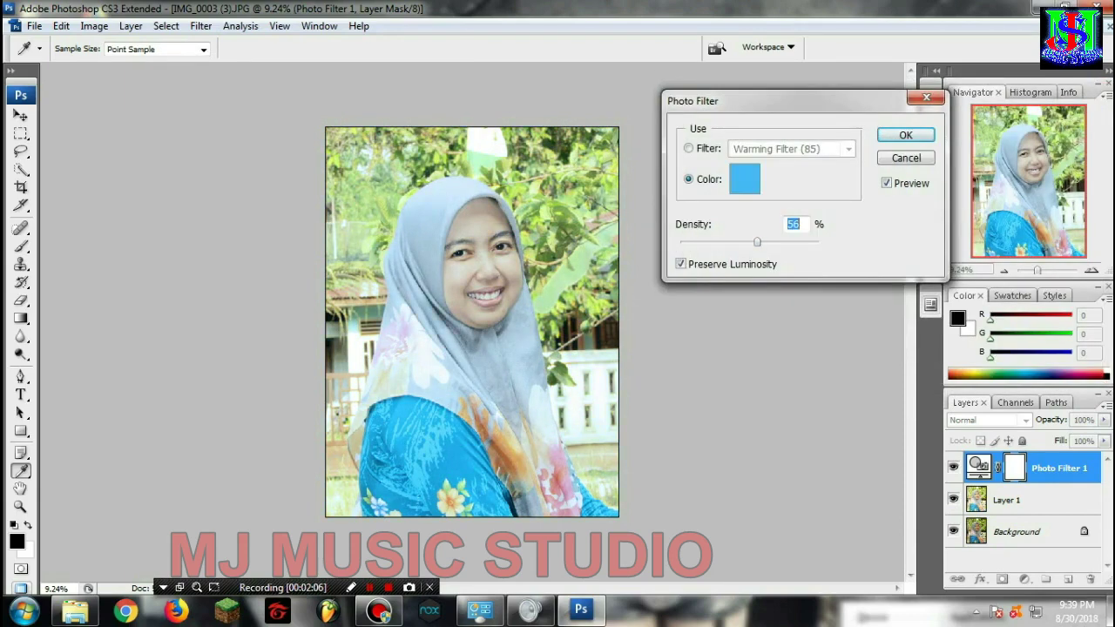
{"action": "left_click", "coordinate": [906, 135]}
Step: Add a Hue/Saturation adjustment layer with Hue -2, Saturation +10 and Lightness -6
{"action": "left_click", "coordinate": [1025, 579]}
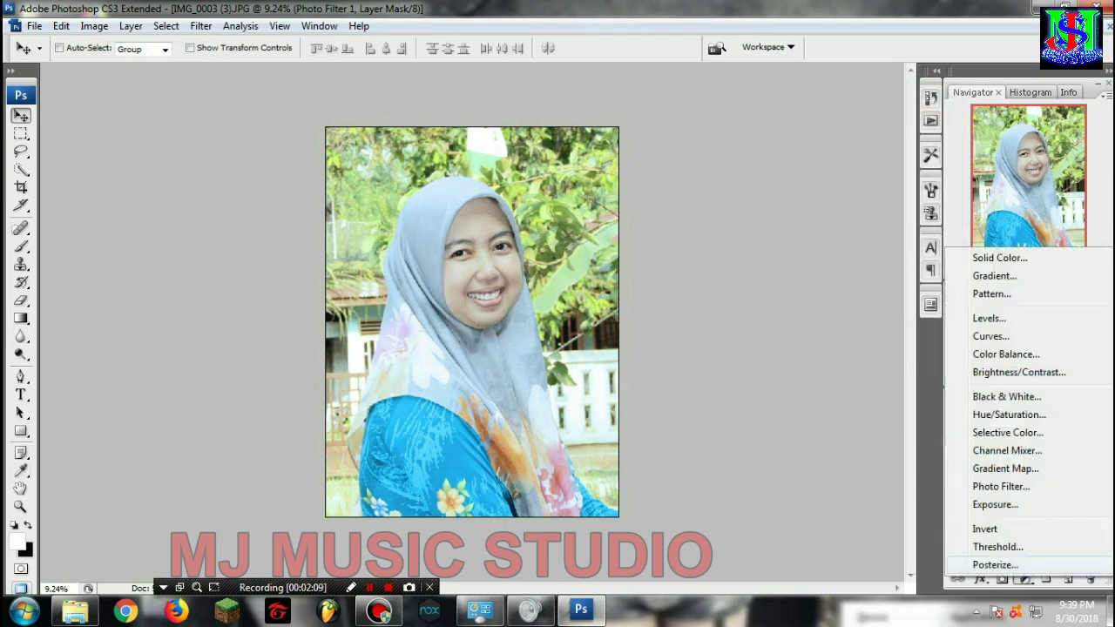
{"action": "left_click", "coordinate": [1002, 415]}
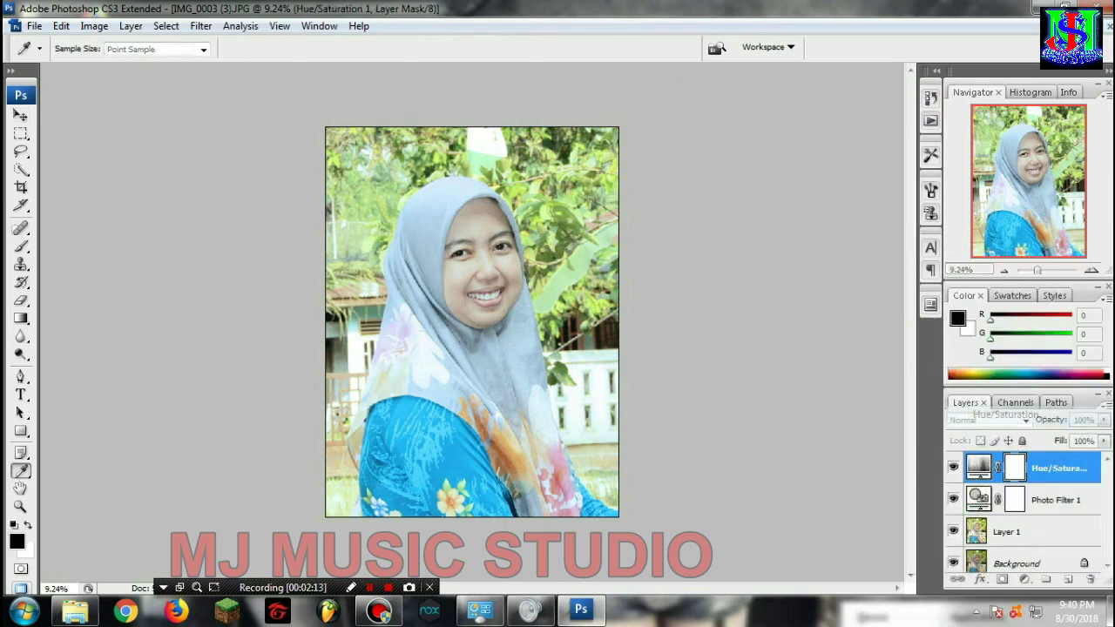
{"action": "key", "text": "Up"}
{"action": "key", "text": "Up"}
{"action": "key", "text": "Up"}
{"action": "key", "text": "Up"}
{"action": "key", "text": "Up"}
{"action": "key", "text": "Up"}
{"action": "key", "text": "Up"}
{"action": "key", "text": "Up"}
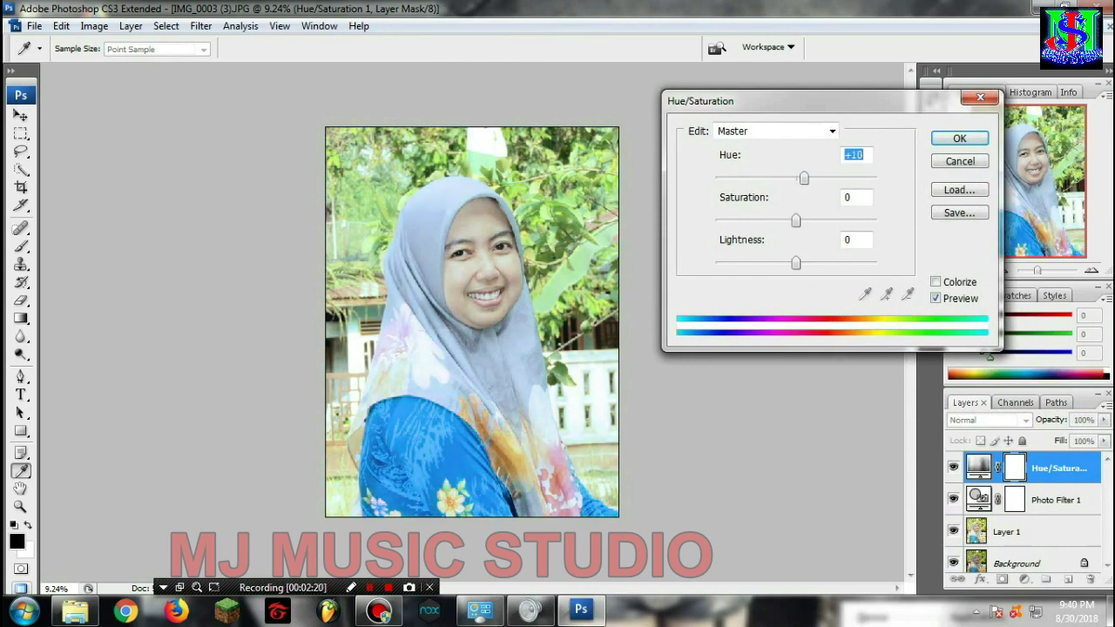
{"action": "key", "text": "Down"}
{"action": "key", "text": "Down"}
{"action": "key", "text": "Down"}
{"action": "key", "text": "Down"}
{"action": "key", "text": "Down"}
{"action": "key", "text": "Down"}
{"action": "key", "text": "Tab"}
{"action": "key", "text": "Up"}
{"action": "key", "text": "Up"}
{"action": "key", "text": "Up"}
{"action": "key", "text": "Up"}
{"action": "key", "text": "Up"}
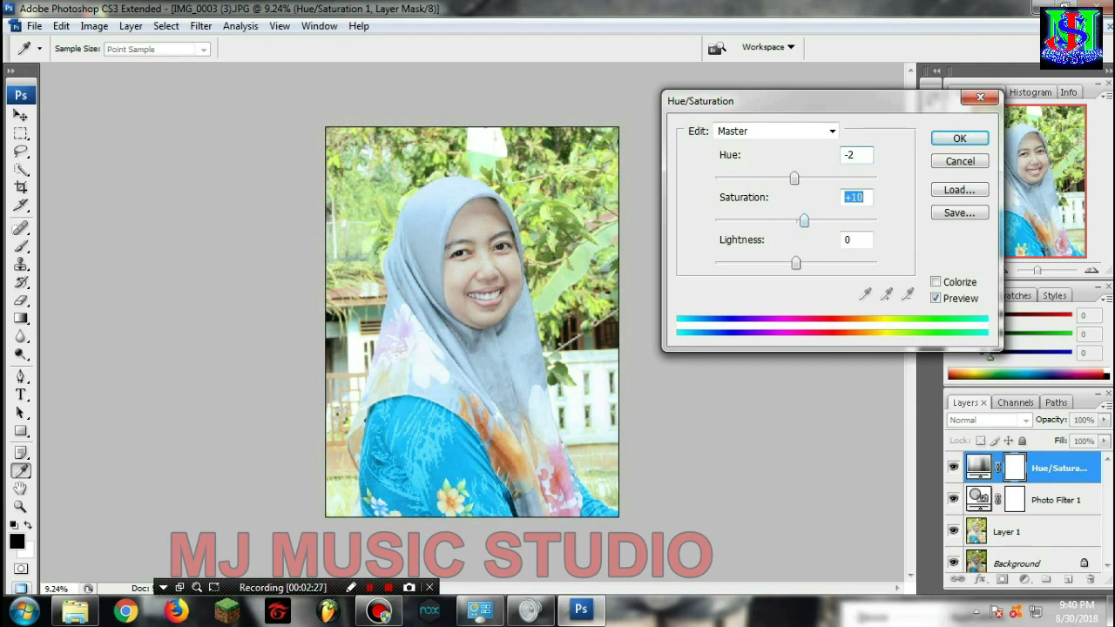
{"action": "key", "text": "Tab"}
{"action": "key", "text": "Down"}
{"action": "key", "text": "Down"}
{"action": "key", "text": "Down"}
{"action": "key", "text": "Down"}
{"action": "key", "text": "Down"}
{"action": "key", "text": "Down"}
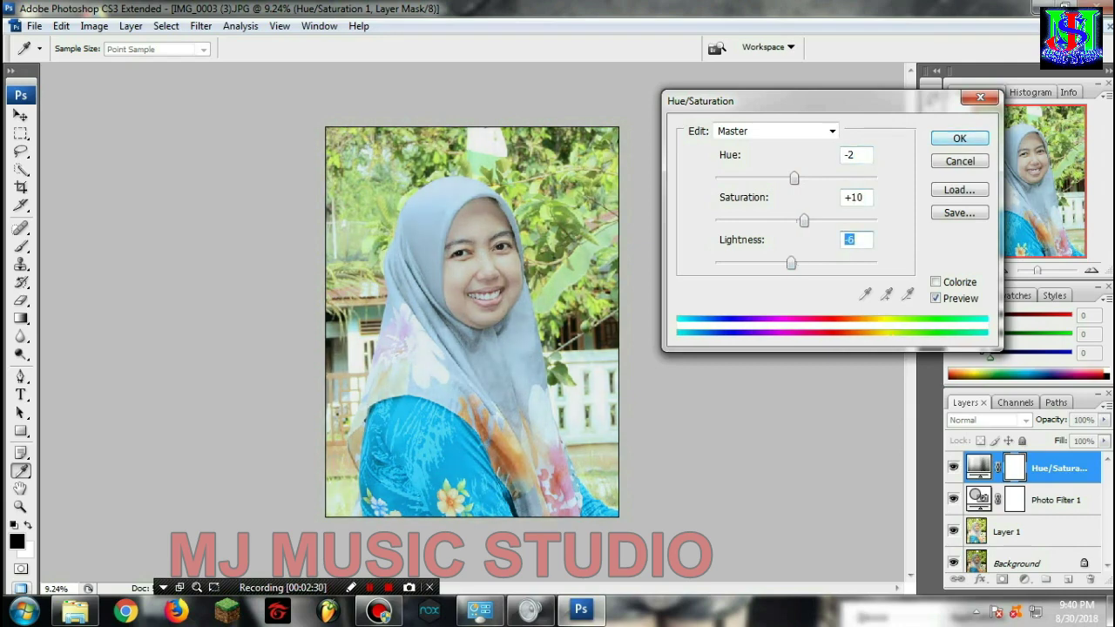
{"action": "key", "text": "Return"}
{"action": "left_click", "coordinate": [1025, 580]}
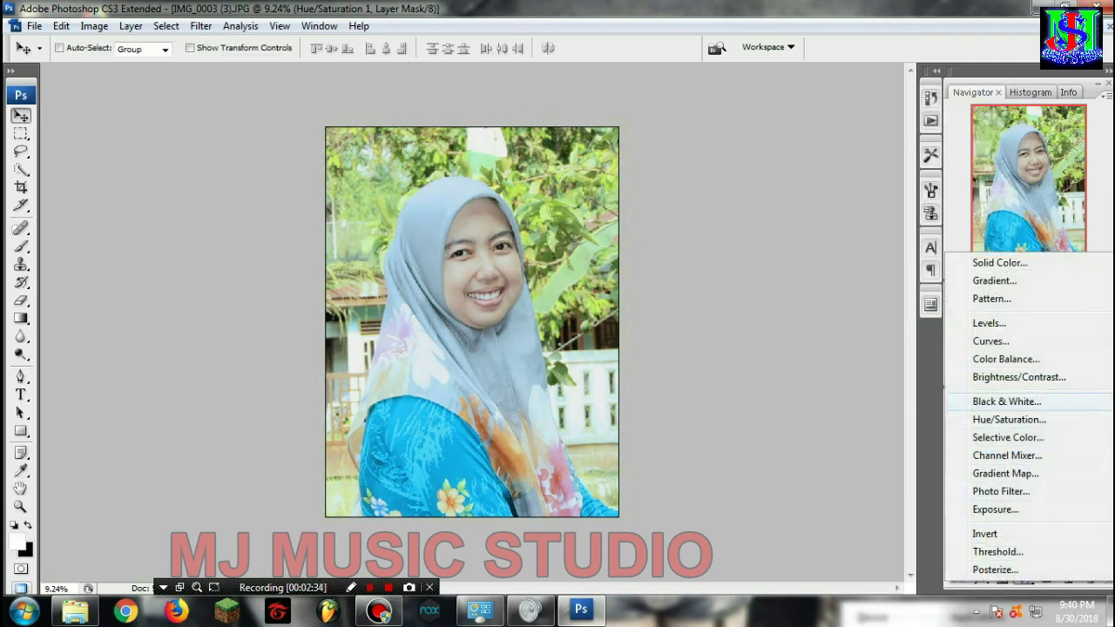
Step: Add a Color Balance layer, nudging midtones slightly and setting Highlights to +2, -6, +4
{"action": "left_click", "coordinate": [995, 358]}
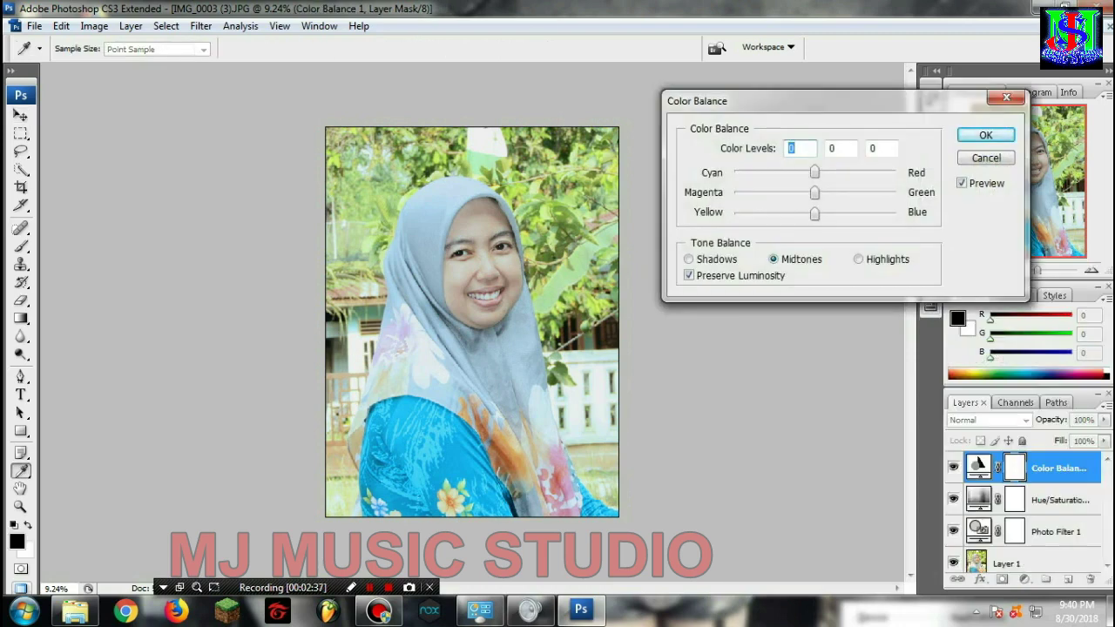
{"action": "mouse_move", "coordinate": [814, 173]}
{"action": "left_mouse_down"}
{"action": "mouse_move", "coordinate": [805, 193]}
{"action": "mouse_move", "coordinate": [825, 212]}
{"action": "mouse_move", "coordinate": [804, 193]}
{"action": "mouse_move", "coordinate": [810, 172]}
{"action": "left_mouse_up"}
{"action": "left_click", "coordinate": [688, 258]}
{"action": "left_click", "coordinate": [859, 259]}
{"action": "mouse_move", "coordinate": [815, 213]}
{"action": "left_mouse_down"}
{"action": "mouse_move", "coordinate": [805, 193]}
{"action": "mouse_move", "coordinate": [819, 172]}
{"action": "mouse_move", "coordinate": [799, 172]}
{"action": "mouse_move", "coordinate": [813, 172]}
{"action": "left_mouse_up"}
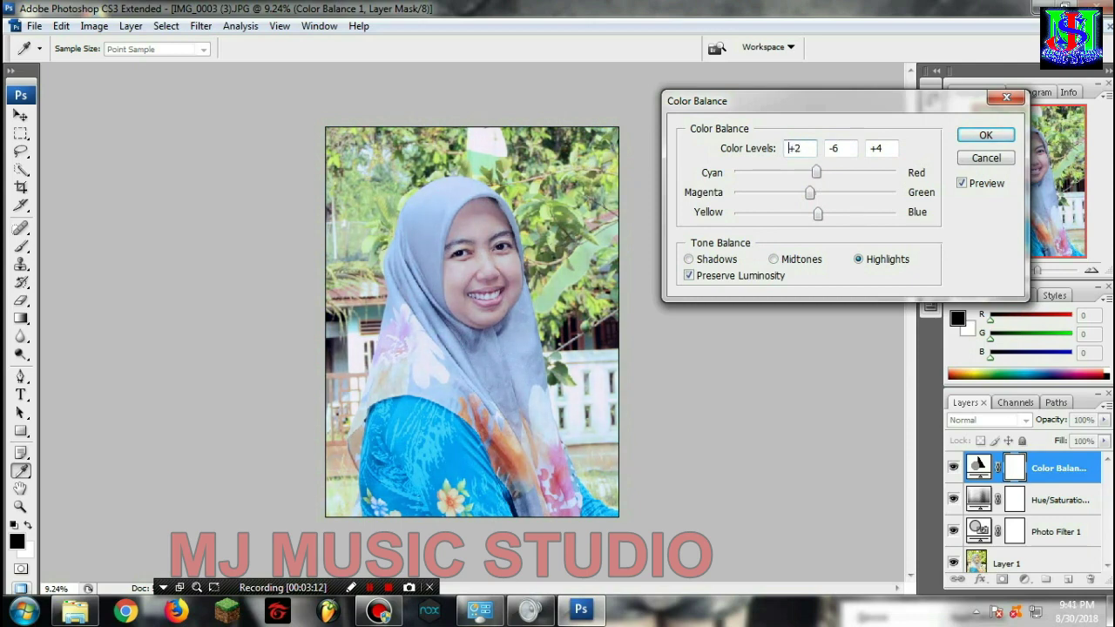
{"action": "left_click", "coordinate": [985, 135]}
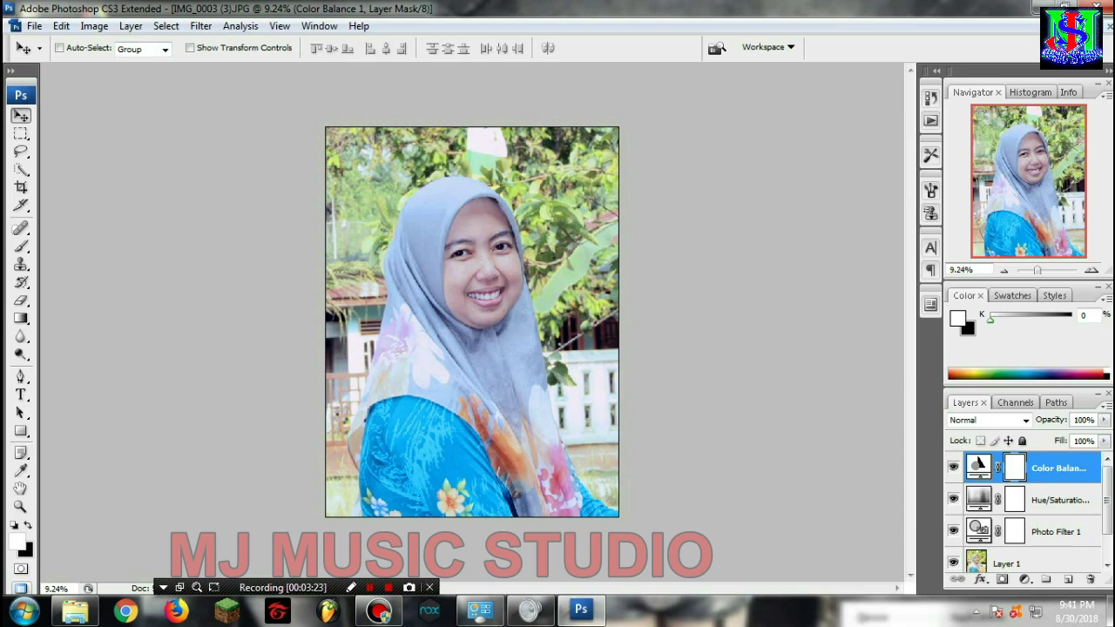
Step: Group the Photo Filter, Hue/Saturation and Color Balance layers into Group 1
{"action": "left_click", "coordinate": [1054, 532]}
{"action": "left_click", "coordinate": [1055, 468], "text": "shift"}
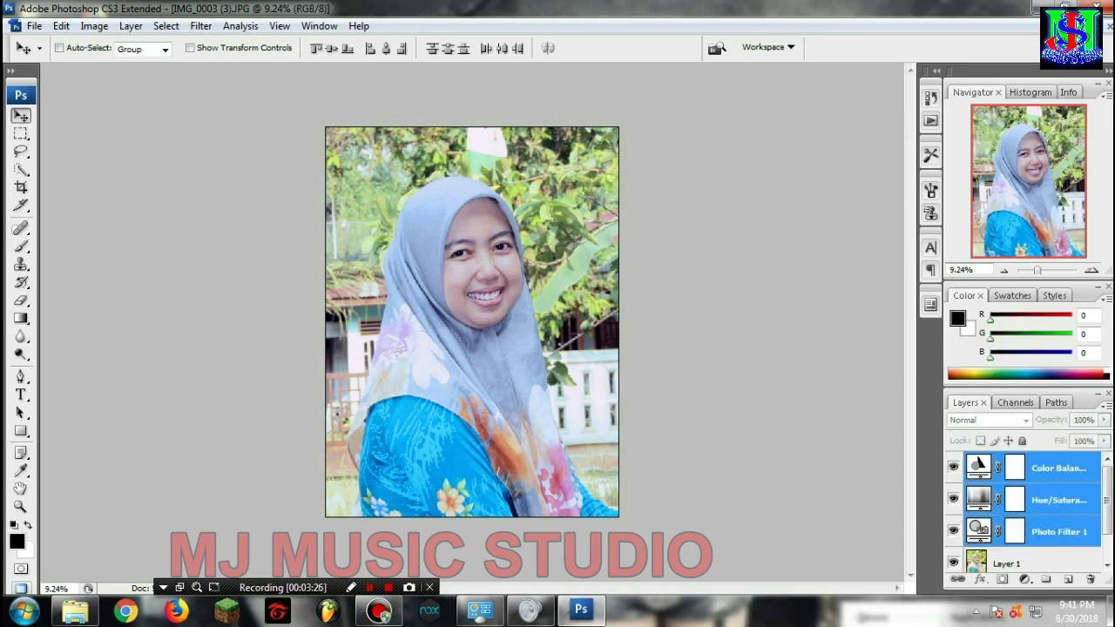
{"action": "key", "text": "ctrl+g"}
Step: With Layer 1 selected, crop the portrait to 8 × 10 in at 300 ppi
{"action": "key", "text": "alt+bracketleft"}
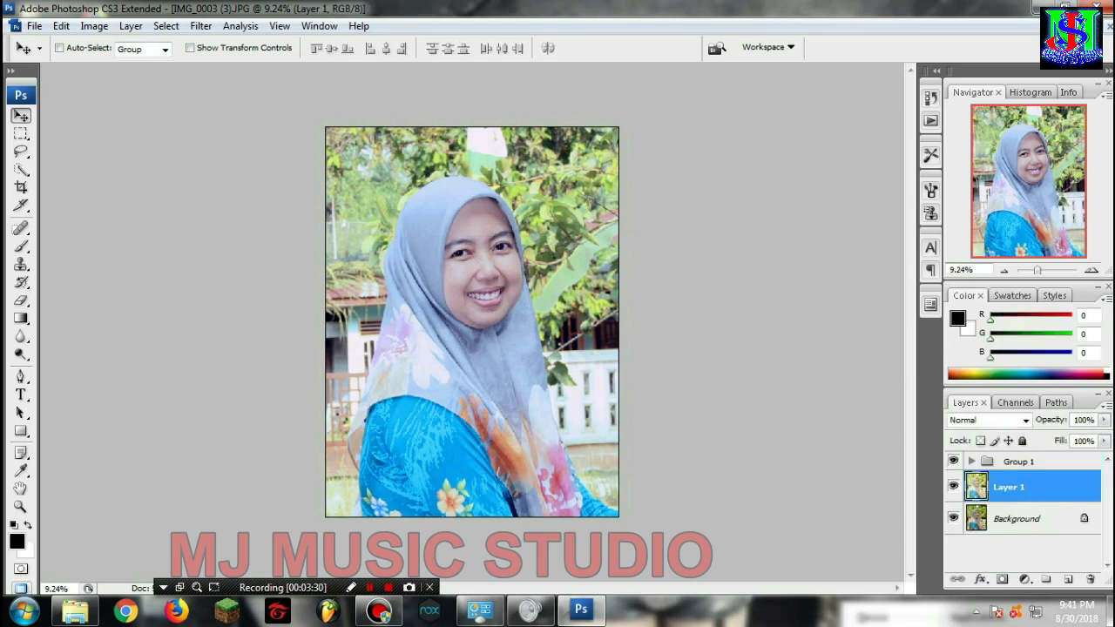
{"action": "left_click", "coordinate": [98, 160]}
{"action": "left_click_drag", "start_coordinate": [326, 128], "coordinate": [618, 493]}
{"action": "left_click_drag", "start_coordinate": [472, 310], "coordinate": [472, 334]}
{"action": "key", "text": "Return"}
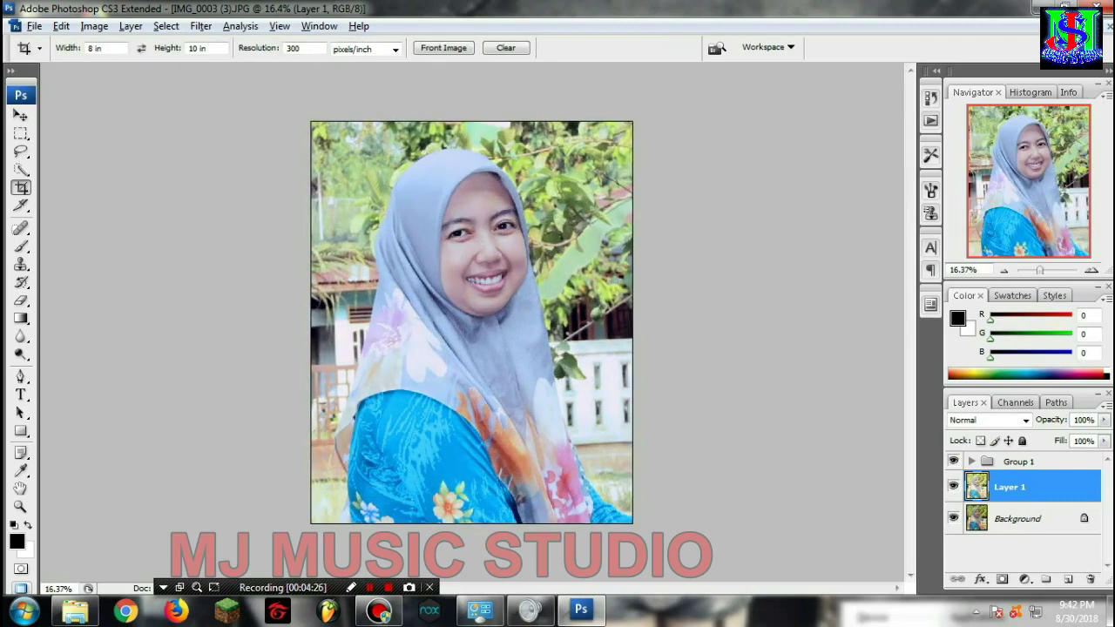
{"action": "key", "text": "alt+t"}
Step: Apply the Filter Gallery's Photocopy sketch effect to Layer 1 with Detail 15 and Darkness 8
{"action": "left_click", "coordinate": [231, 104]}
{"action": "left_click", "coordinate": [835, 241]}
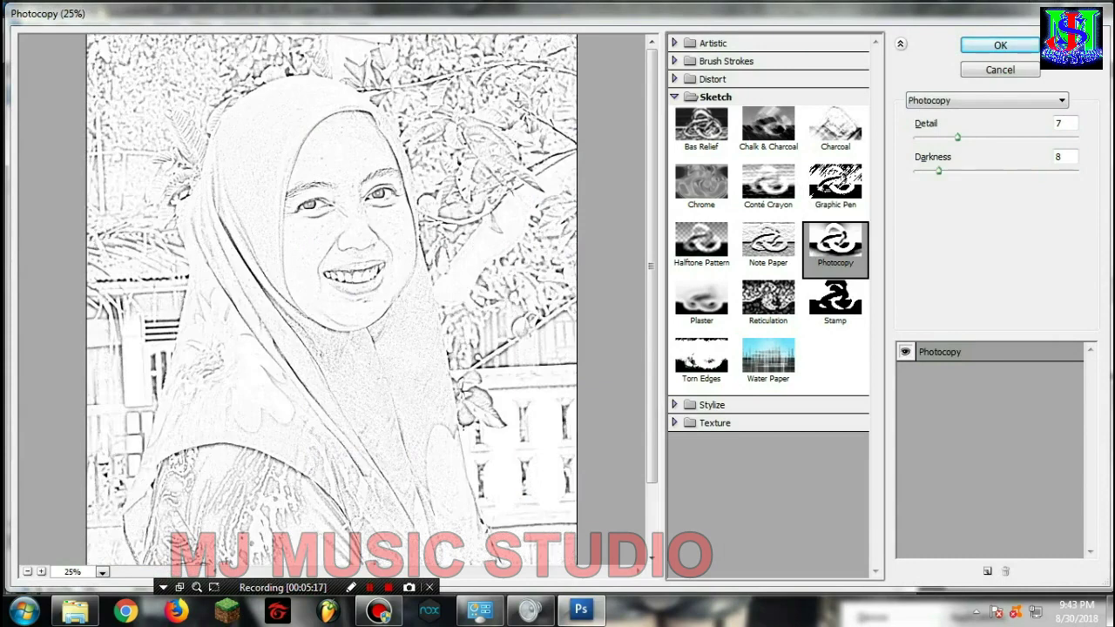
{"action": "left_click_drag", "start_coordinate": [958, 137], "coordinate": [1000, 137]}
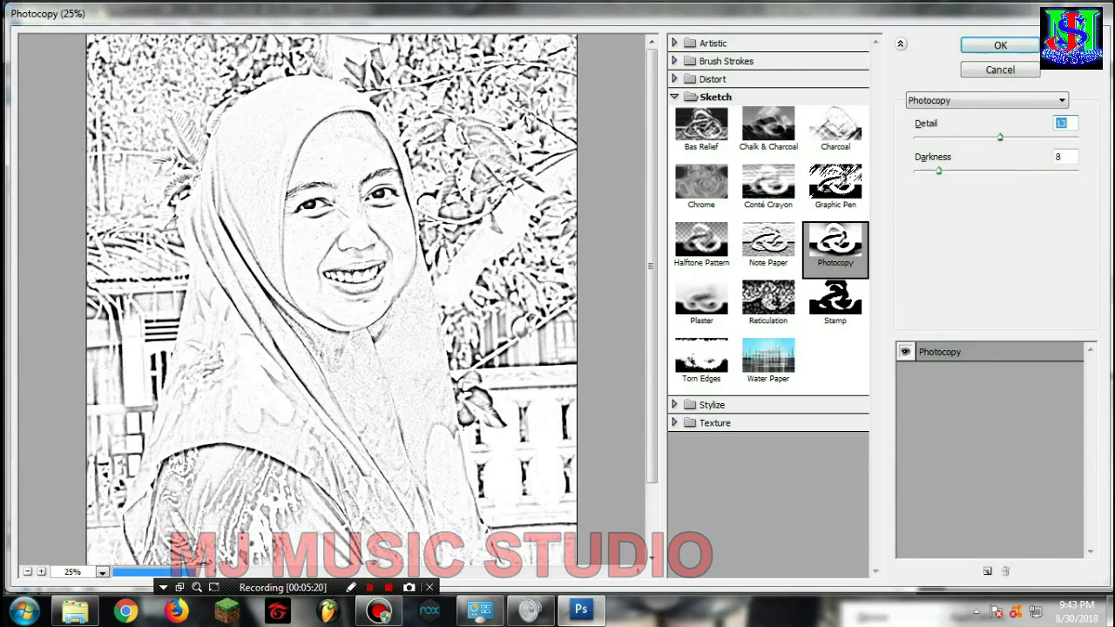
{"action": "left_click_drag", "start_coordinate": [939, 170], "coordinate": [964, 170]}
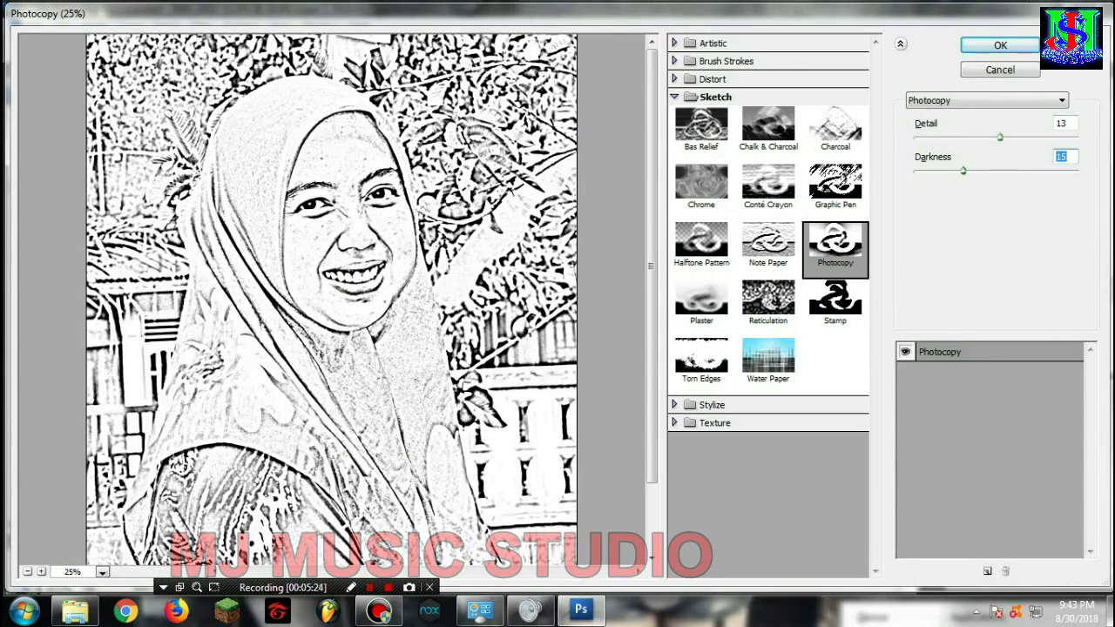
{"action": "key", "text": "ctrl+minus"}
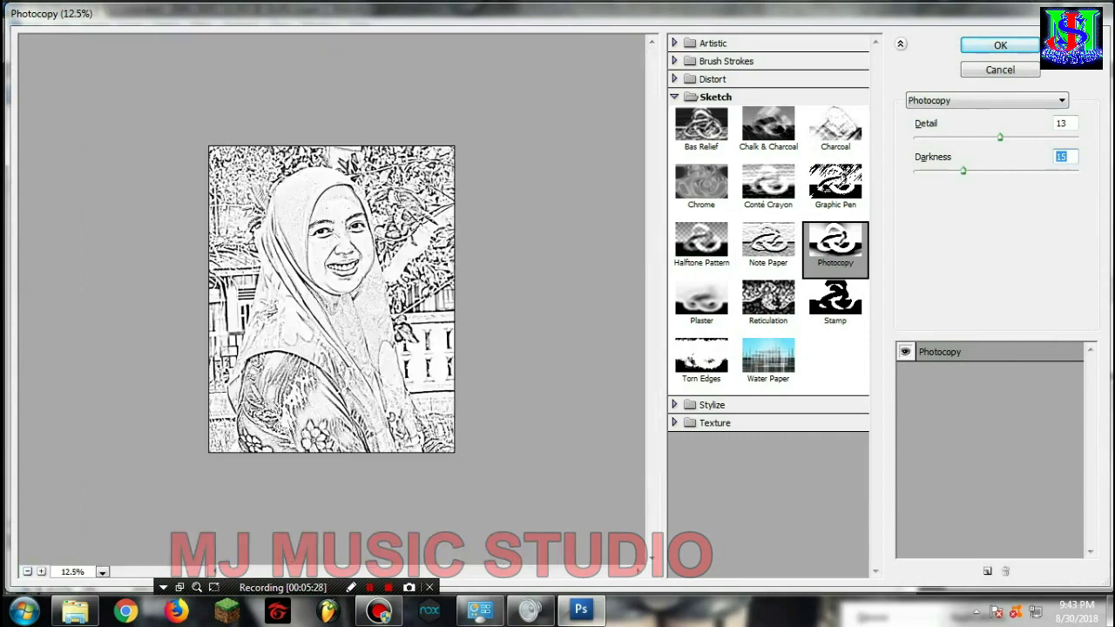
{"action": "key", "text": "ctrl+plus"}
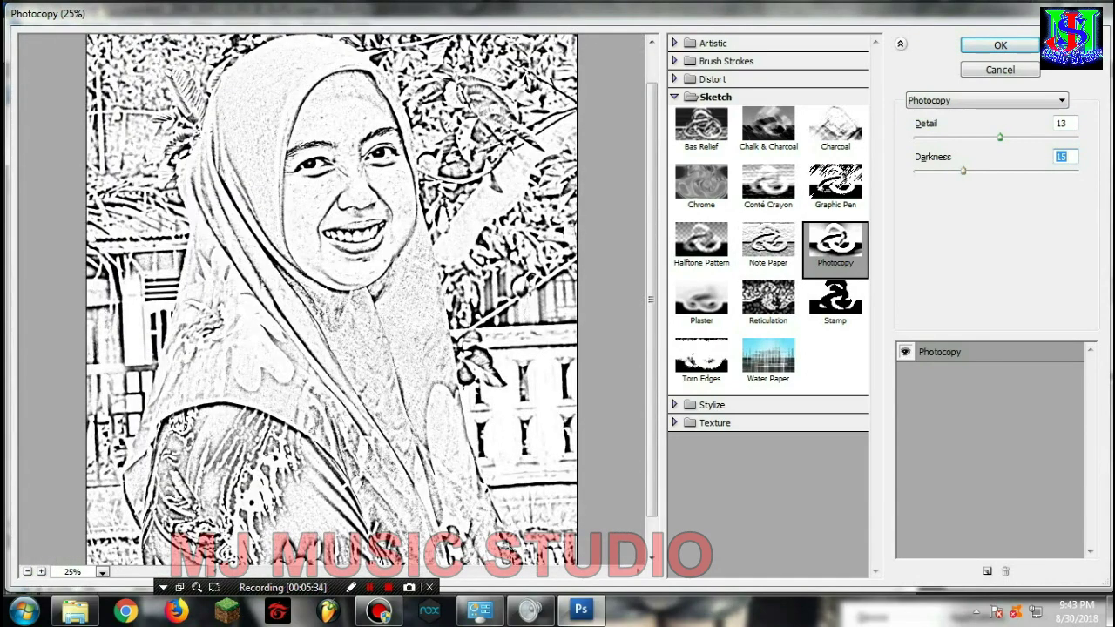
{"action": "key", "text": "Up"}
{"action": "key", "text": "Up"}
{"action": "key", "text": "Up"}
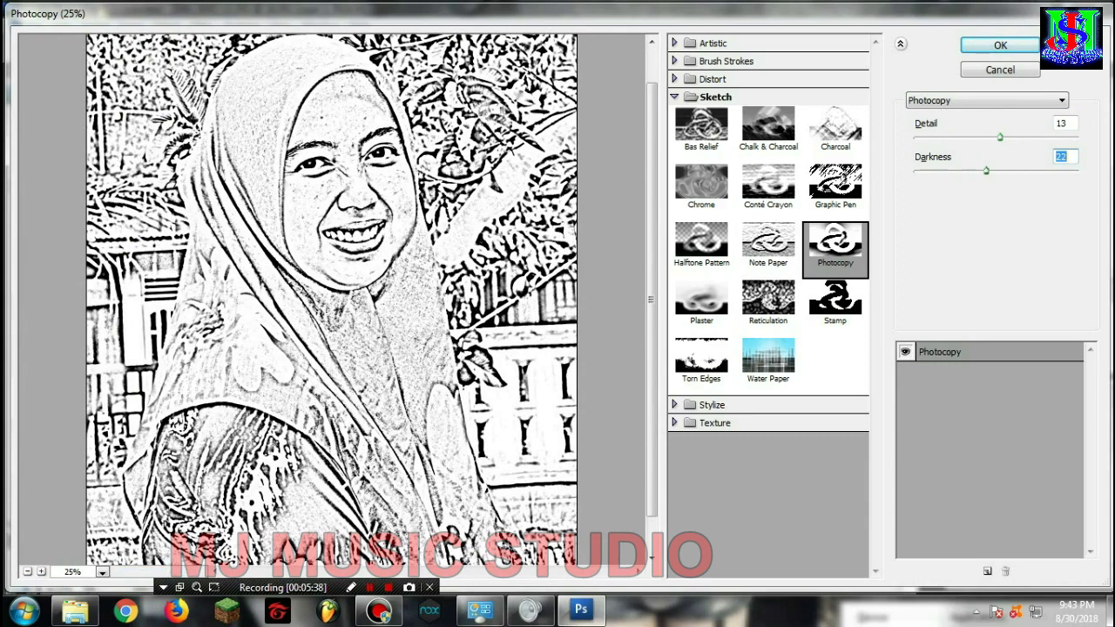
{"action": "type", "text": "3"}
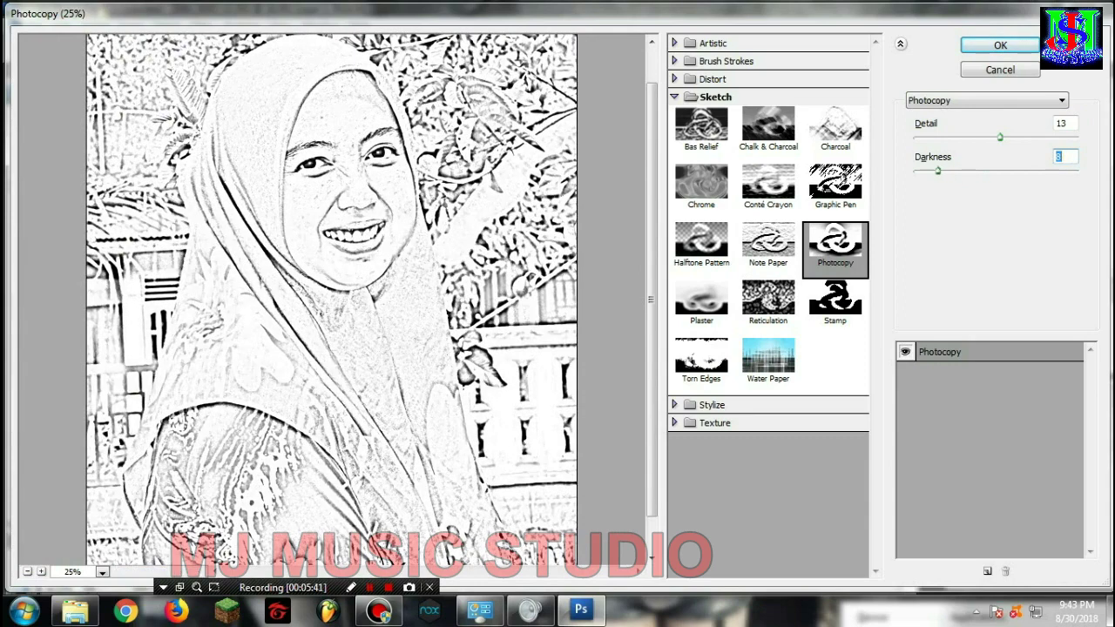
{"action": "key", "text": "shift+Tab"}
{"action": "key", "text": "Up"}
{"action": "key", "text": "Up"}
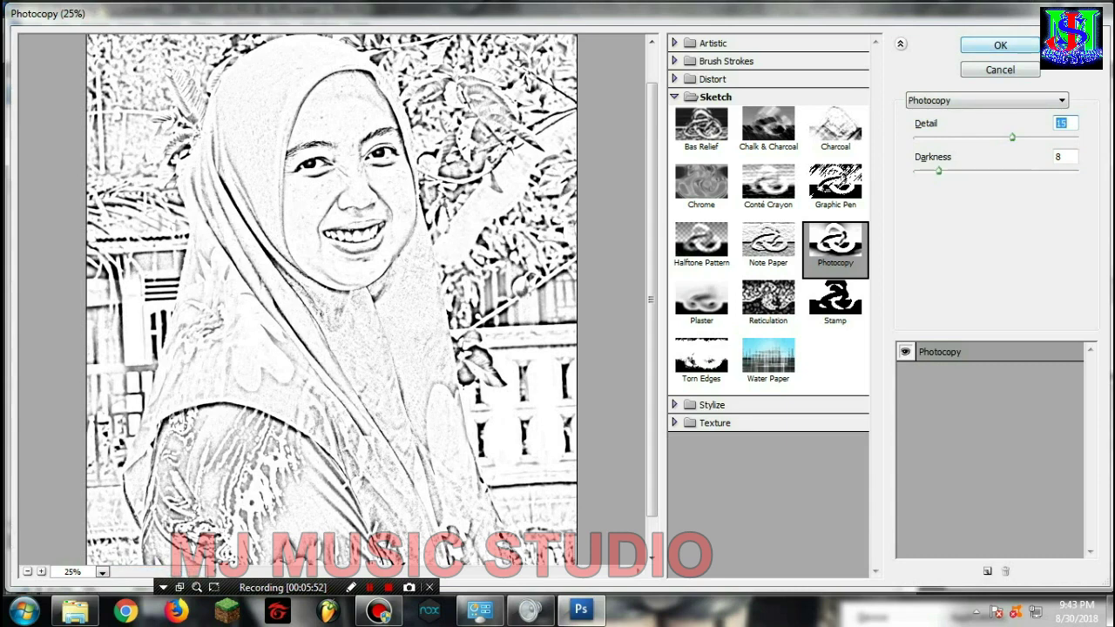
{"action": "key", "text": "Return"}
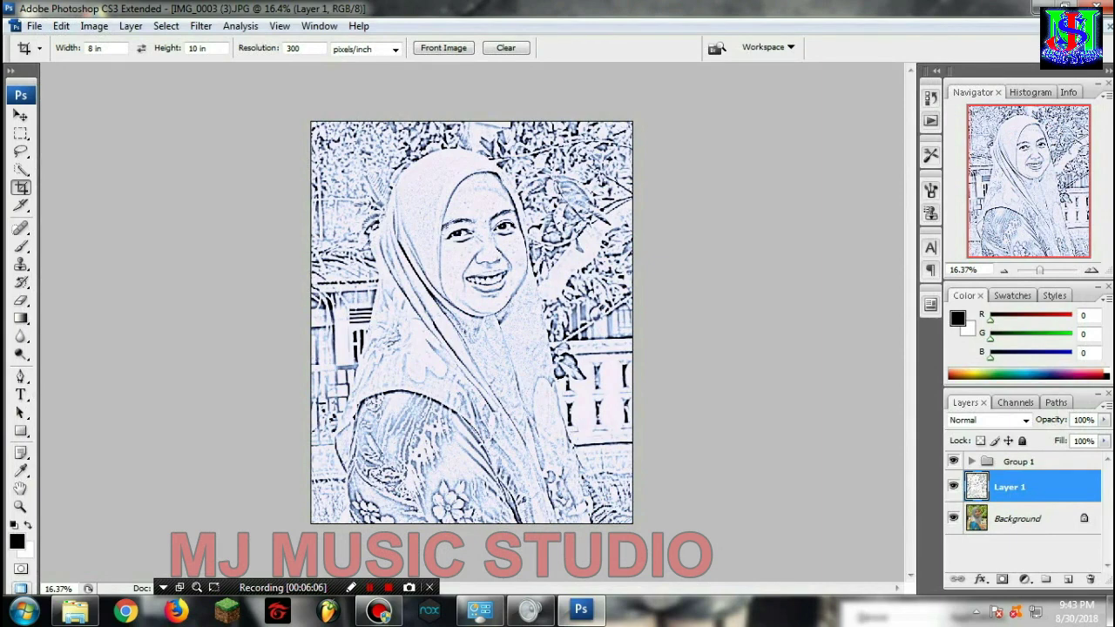
{"action": "left_click", "coordinate": [200, 25]}
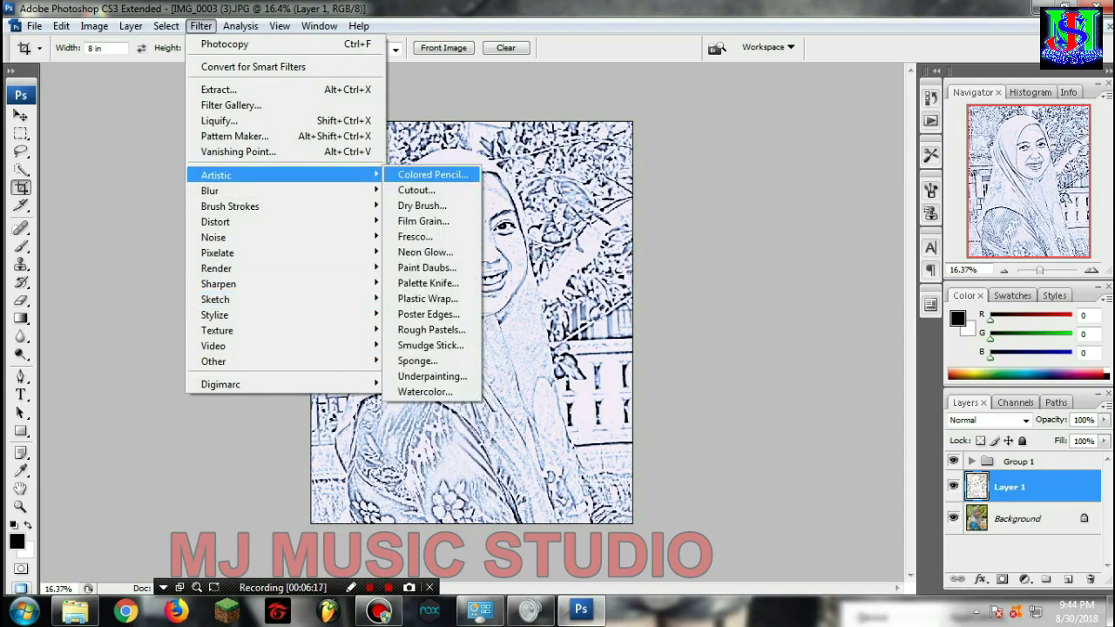
Step: Preview Colored Pencil at Stroke Pressure 10 and Paper Brightness 27, then move to Sketch's Graphic Pen
{"action": "left_click", "coordinate": [432, 174]}
{"action": "key", "text": "ctrl+minus"}
{"action": "key", "text": "ctrl+minus"}
{"action": "key", "text": "ctrl+minus"}
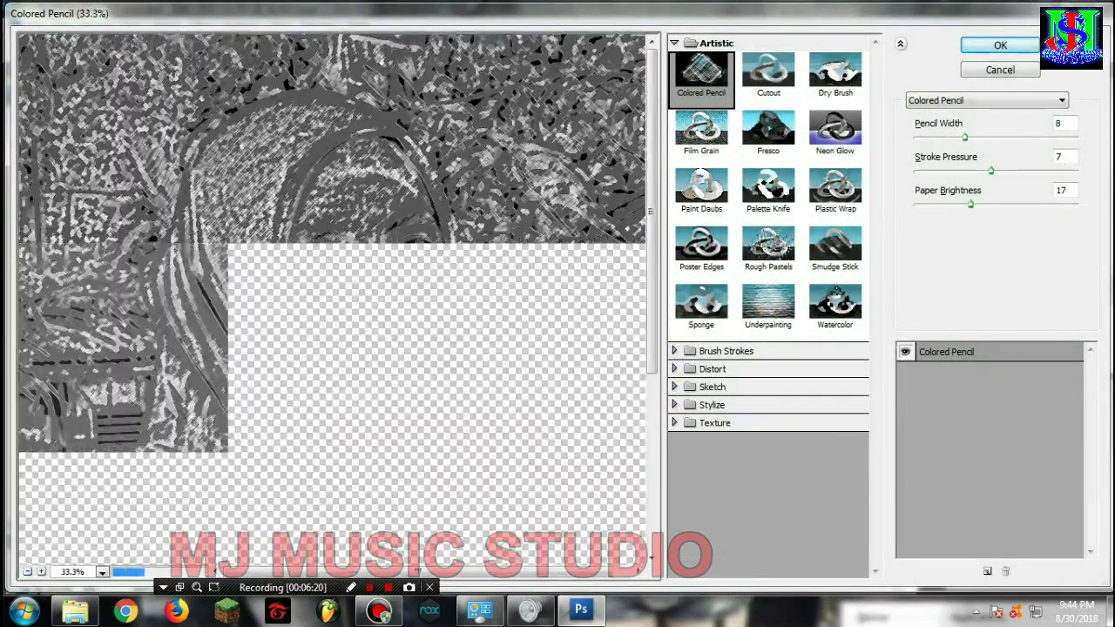
{"action": "key", "text": "Up"}
{"action": "key", "text": "Up"}
{"action": "key", "text": "Up"}
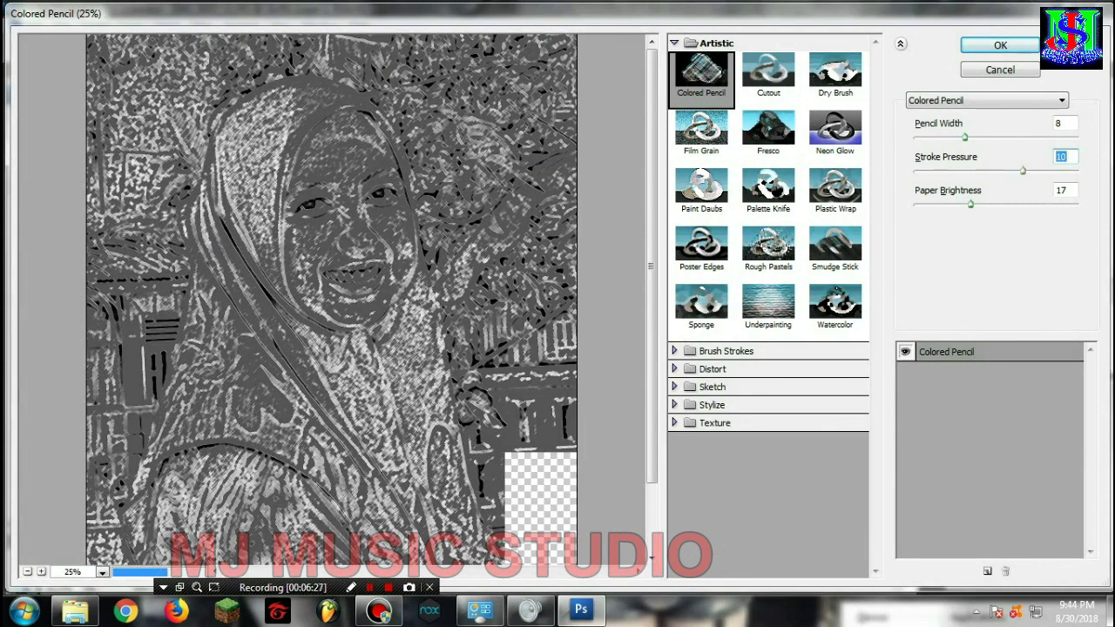
{"action": "key", "text": "Tab"}
{"action": "key", "text": "shift+Up"}
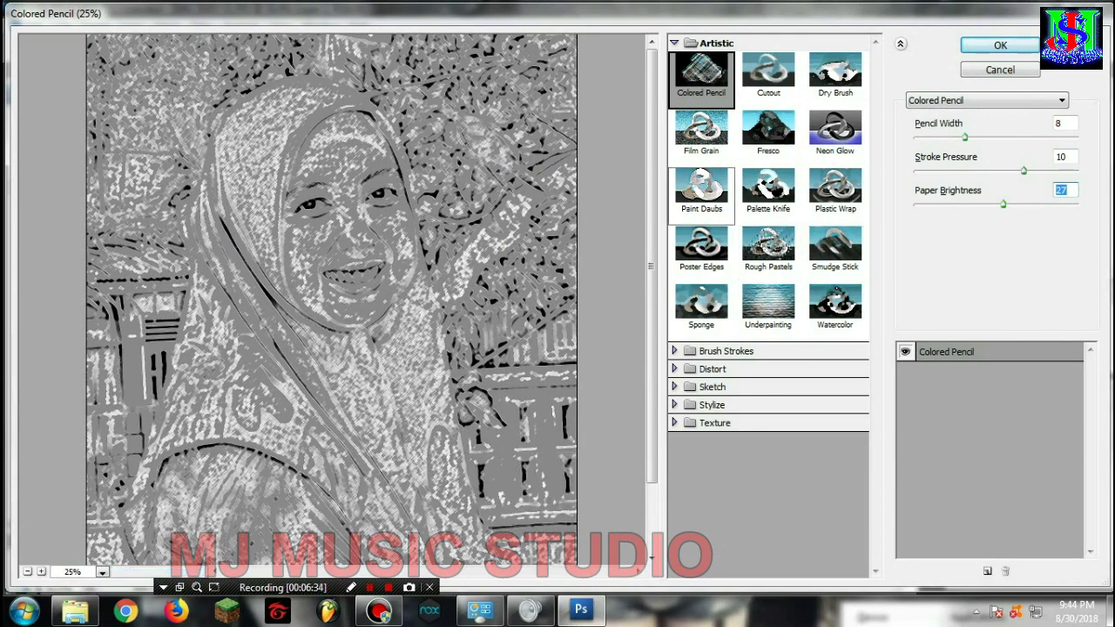
{"action": "left_click", "coordinate": [688, 42]}
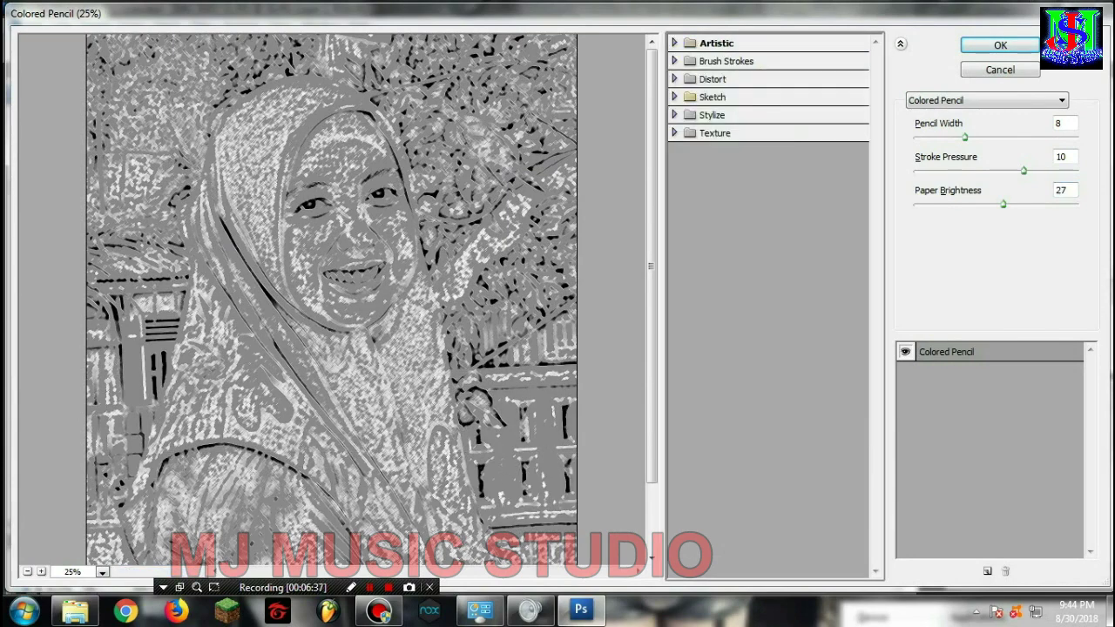
{"action": "left_click", "coordinate": [712, 97]}
{"action": "left_click", "coordinate": [836, 185]}
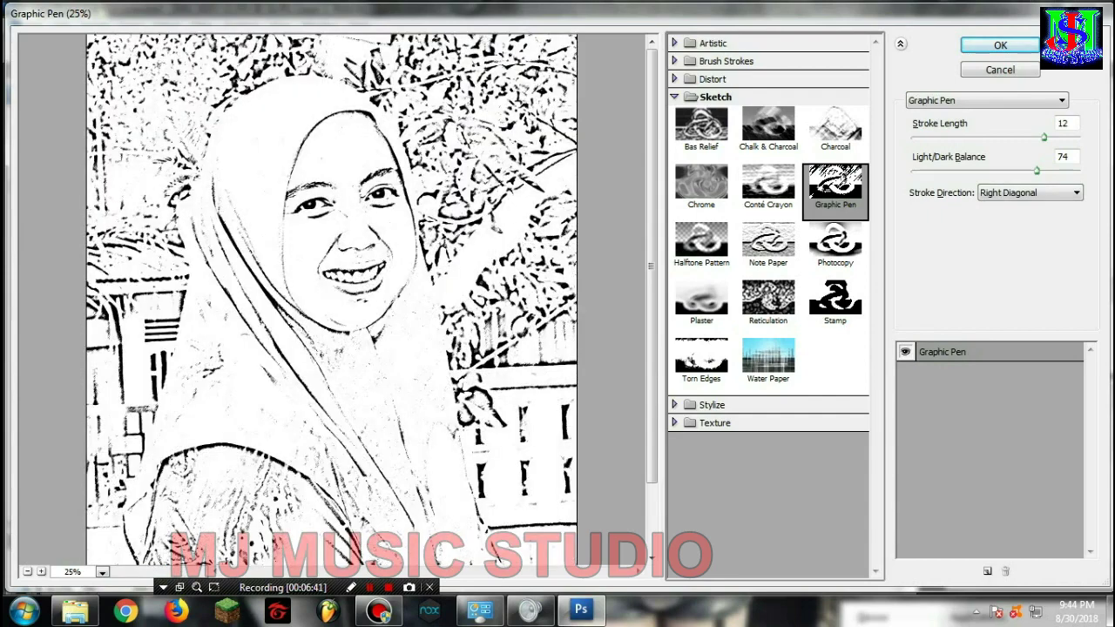
Step: Tweak Graphic Pen, preview Conté Crayon, Note Paper, Charcoal and Bas Relief, then choose Stamp
{"action": "left_click_drag", "start_coordinate": [1037, 171], "coordinate": [1049, 171]}
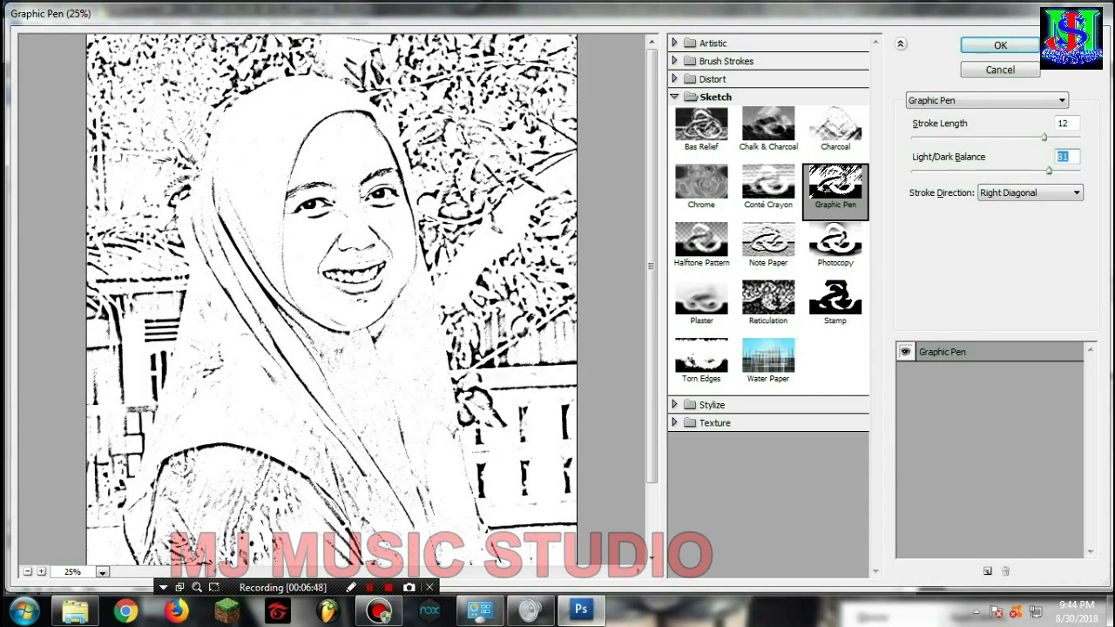
{"action": "left_click_drag", "start_coordinate": [1044, 137], "coordinate": [965, 137]}
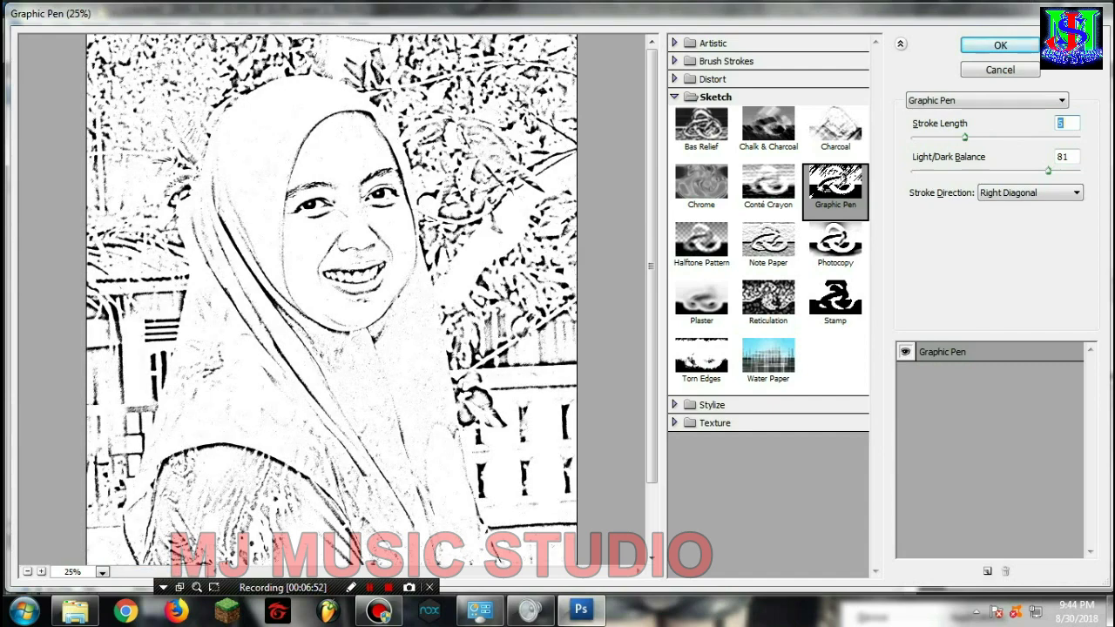
{"action": "left_click", "coordinate": [768, 183]}
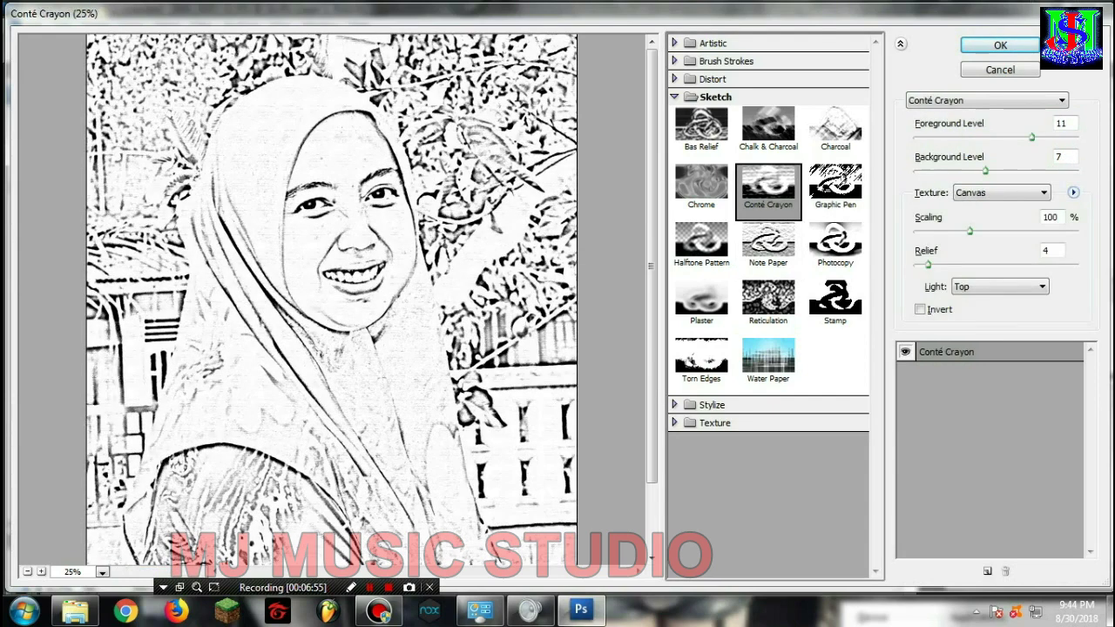
{"action": "left_click", "coordinate": [769, 241]}
{"action": "left_click", "coordinate": [835, 126]}
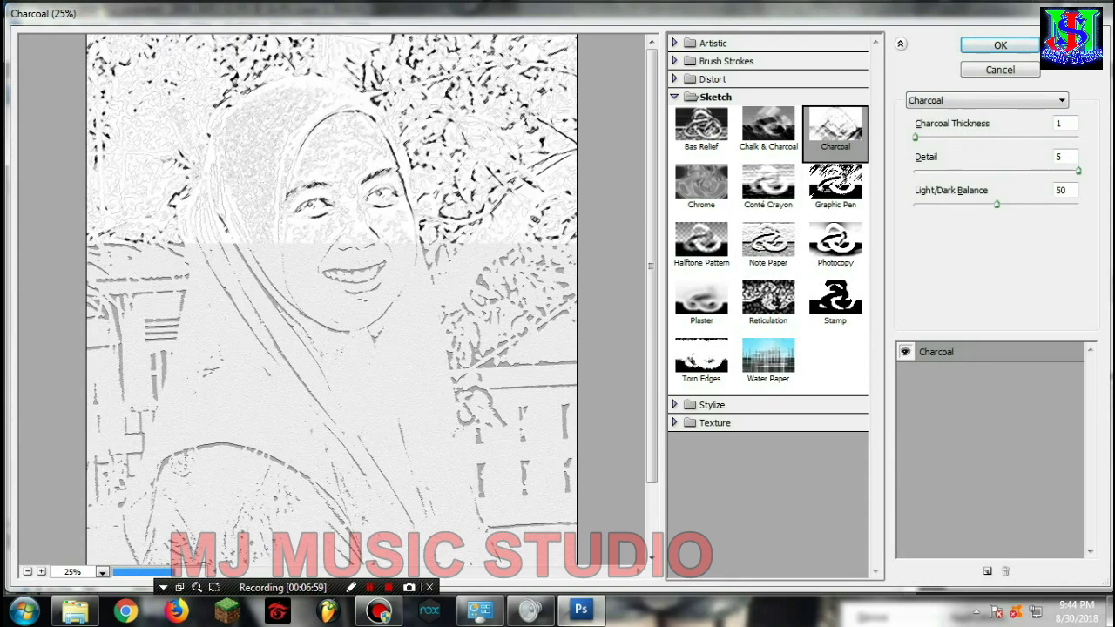
{"action": "left_click", "coordinate": [701, 127]}
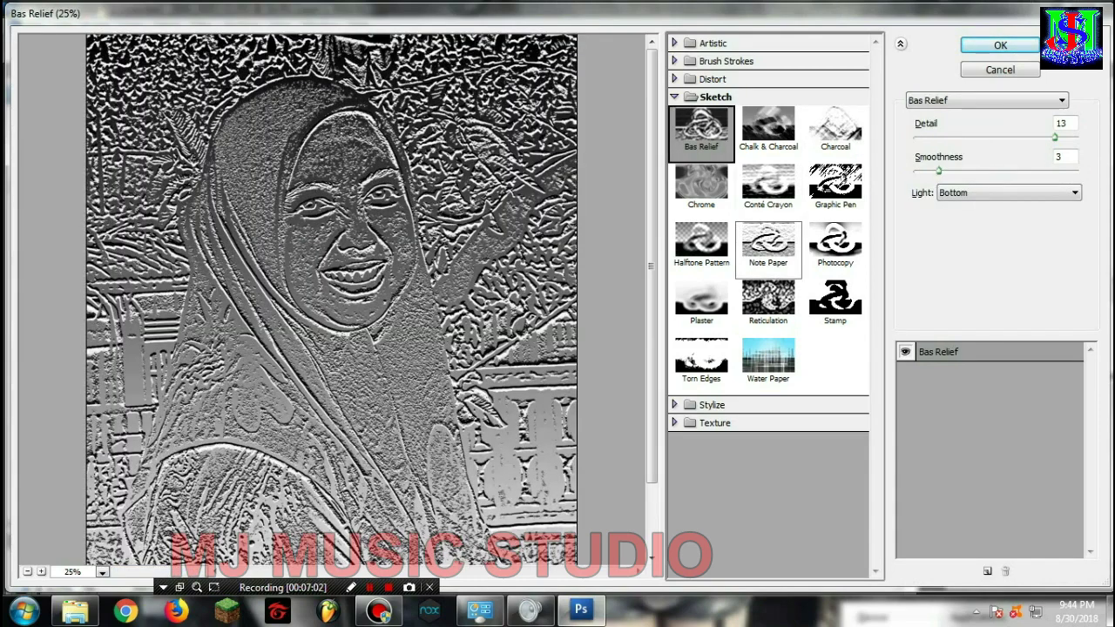
{"action": "left_click", "coordinate": [835, 300]}
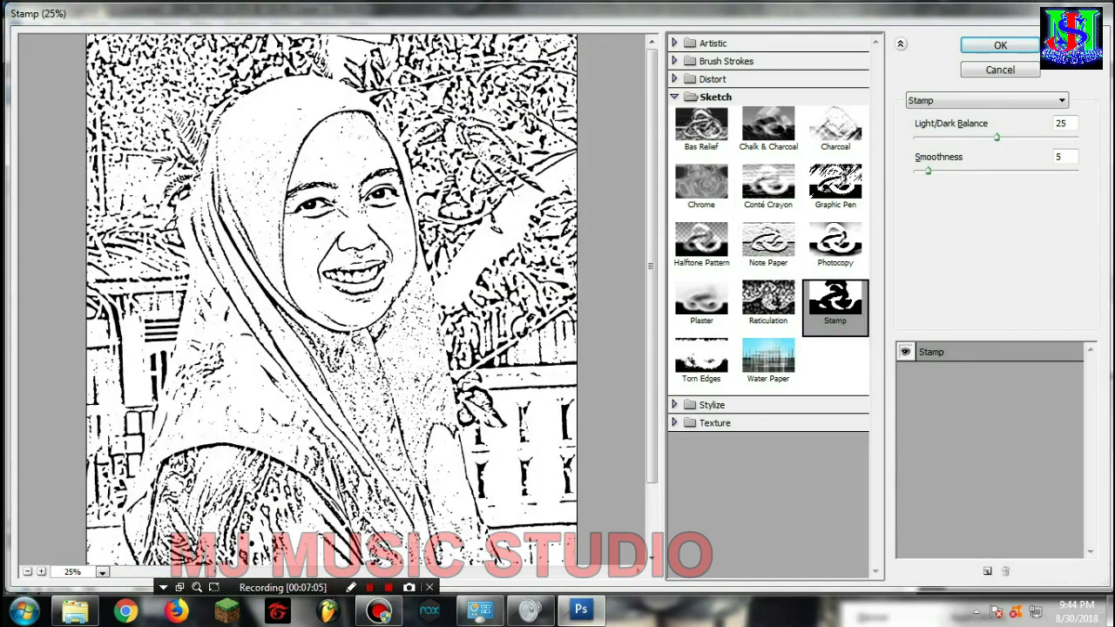
Step: Apply Stamp to Layer 1 with Smoothness 6 and Light/Dark Balance lowered to 20
{"action": "left_click_drag", "start_coordinate": [927, 171], "coordinate": [932, 171]}
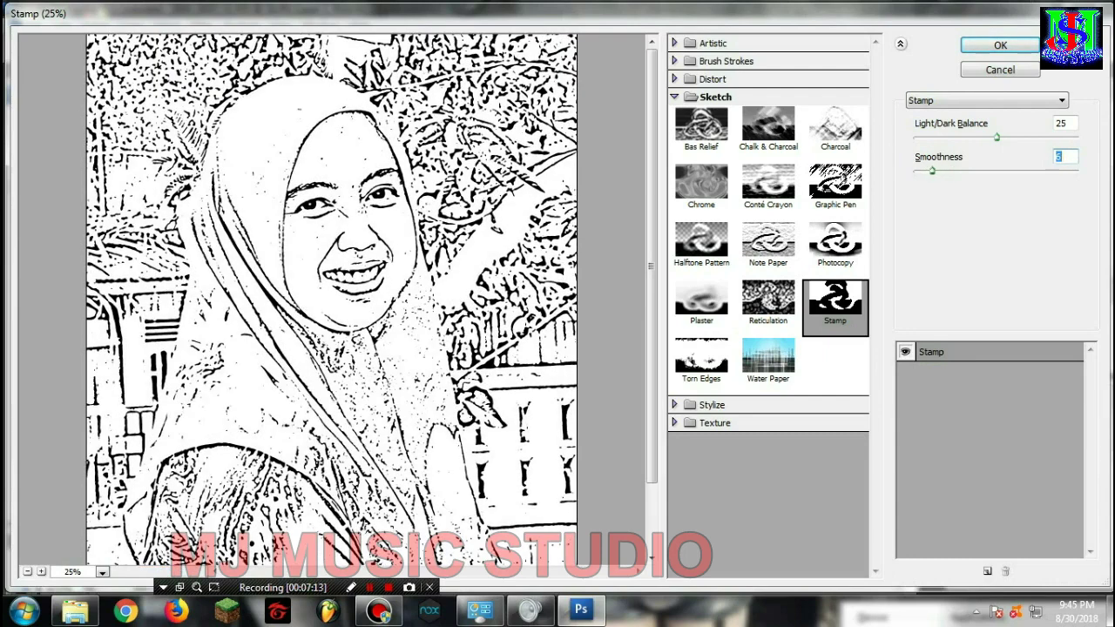
{"action": "key", "text": "shift+Tab"}
{"action": "key", "text": "Up"}
{"action": "key", "text": "Up"}
{"action": "key", "text": "Up"}
{"action": "key", "text": "Down"}
{"action": "key", "text": "Down"}
{"action": "key", "text": "Down"}
{"action": "key", "text": "Down"}
{"action": "key", "text": "Down"}
{"action": "key", "text": "Down"}
{"action": "key", "text": "Down"}
{"action": "key", "text": "Down"}
{"action": "key", "text": "Down"}
{"action": "key", "text": "Down"}
{"action": "key", "text": "Down"}
{"action": "key", "text": "Down"}
{"action": "key", "text": "Down"}
{"action": "key", "text": "Down"}
{"action": "key", "text": "Down"}
{"action": "key", "text": "Down"}
{"action": "key", "text": "Down"}
{"action": "key", "text": "Down"}
{"action": "key", "text": "Down"}
{"action": "key", "text": "Down"}
{"action": "key", "text": "Down"}
{"action": "key", "text": "Down"}
{"action": "key", "text": "Down"}
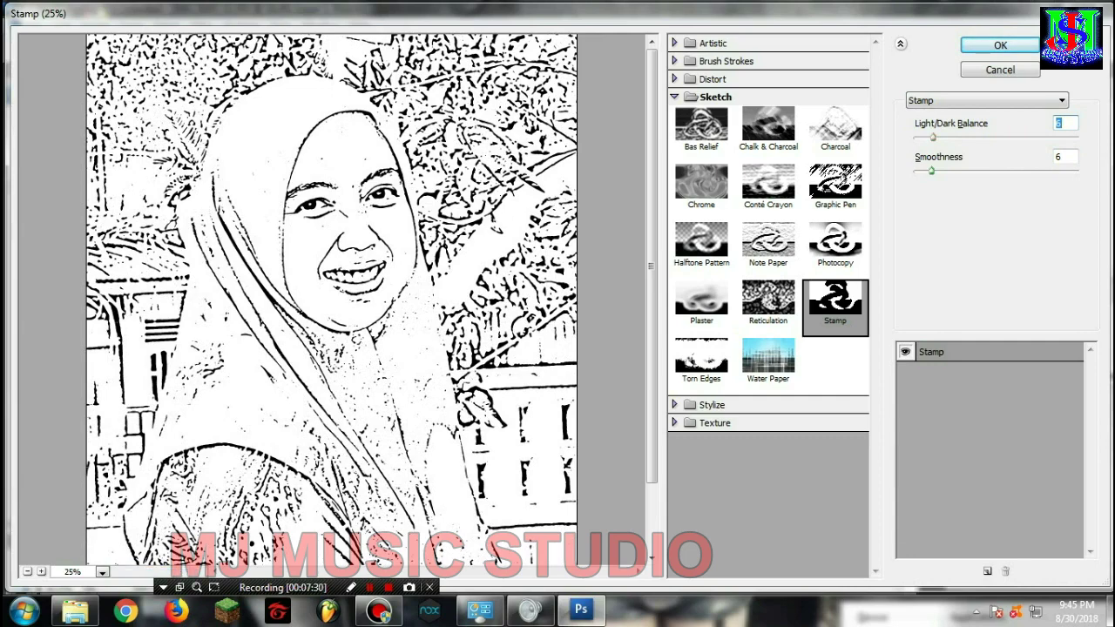
{"action": "key", "text": "Return"}
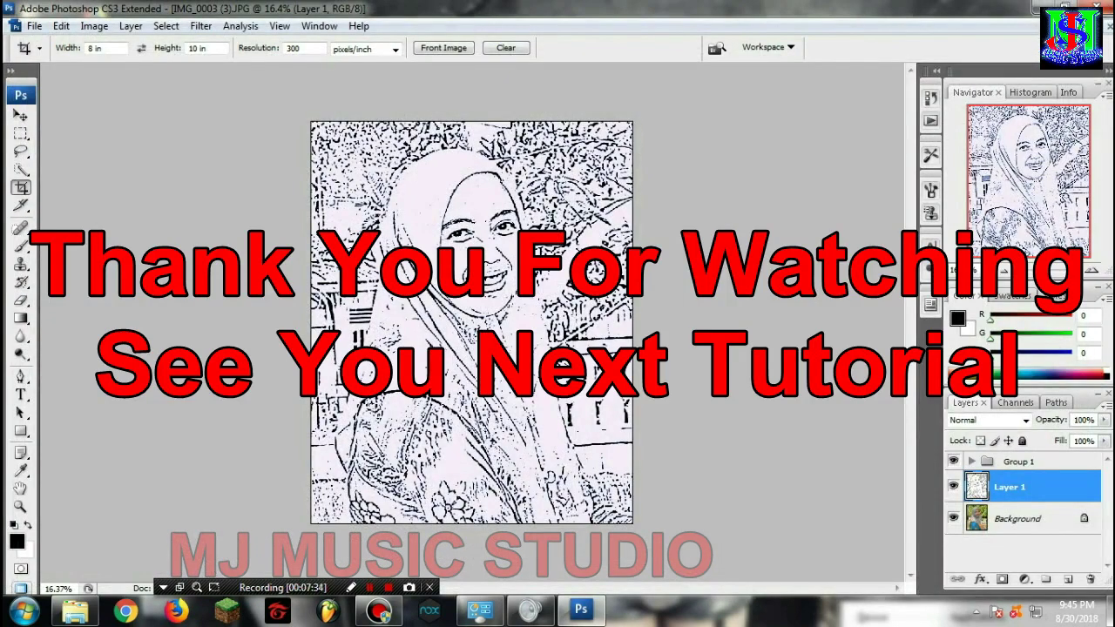
Step: Briefly toggle Group 1's visibility, then convert the image to Grayscale, discarding colour information
{"action": "left_click", "coordinate": [953, 461]}
{"action": "left_click", "coordinate": [953, 461]}
{"action": "left_click", "coordinate": [94, 26]}
{"action": "mouse_move", "coordinate": [104, 44]}
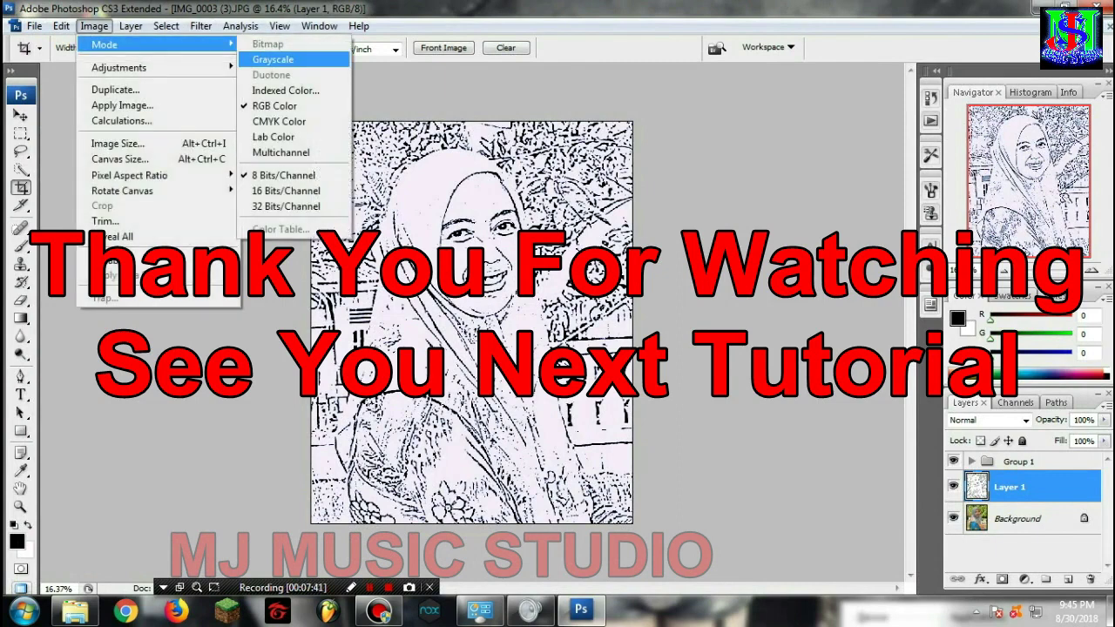
{"action": "left_click", "coordinate": [273, 59]}
{"action": "left_click", "coordinate": [572, 253]}
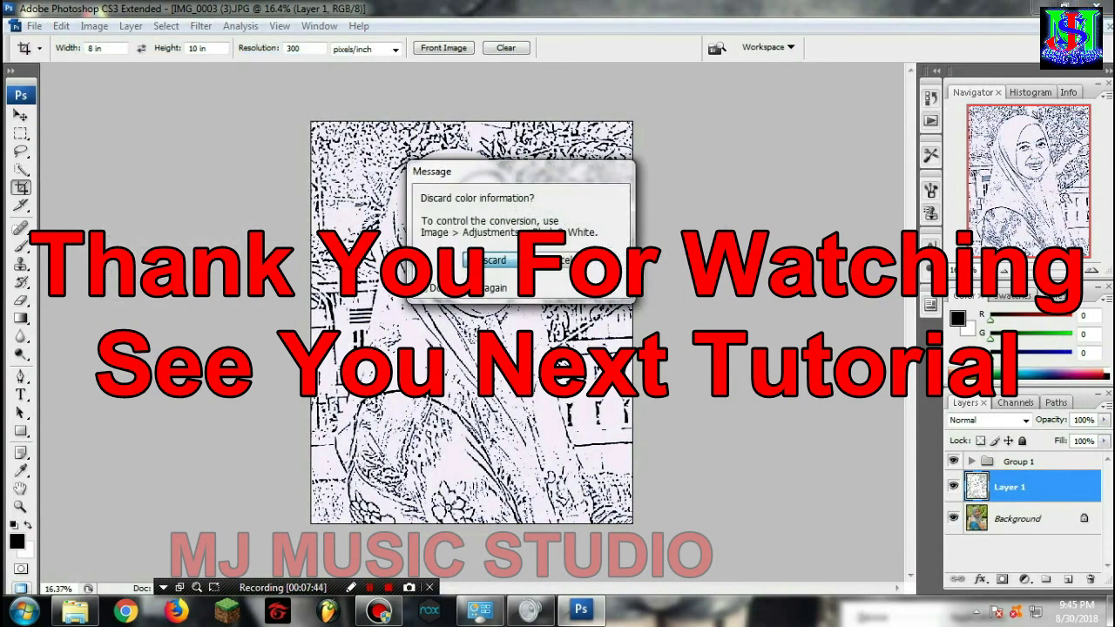
{"action": "key", "text": "Return"}
{"action": "key", "text": "v"}
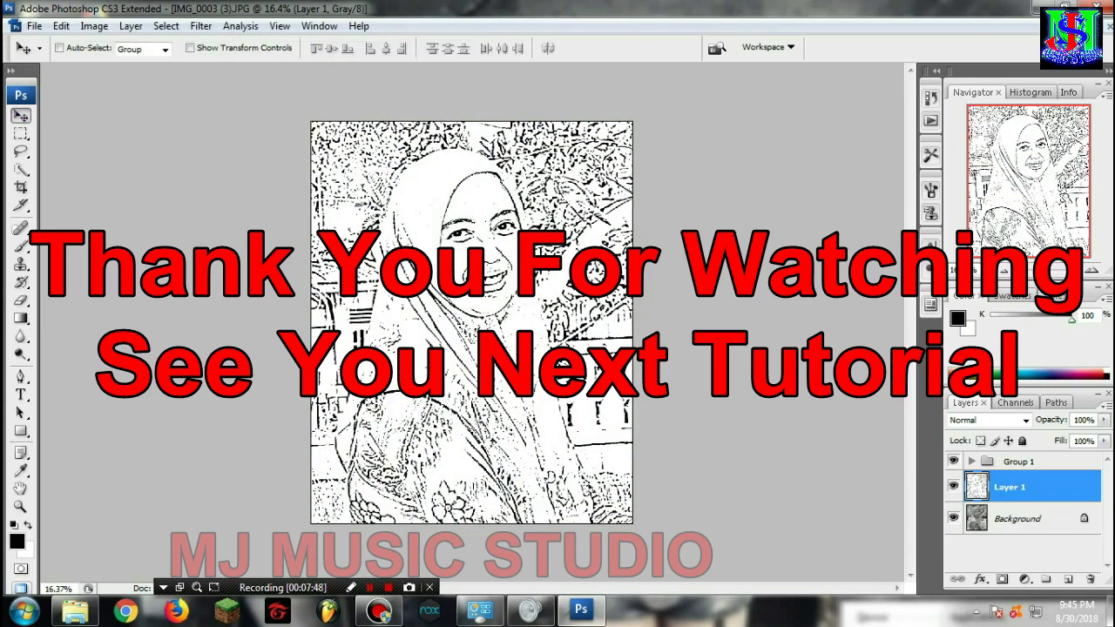
Step: Save the image as Efek Sketch.psd in the Effect Photoshop folder, keeping Maximize compatibility
{"action": "left_click", "coordinate": [34, 25]}
{"action": "left_click", "coordinate": [54, 229]}
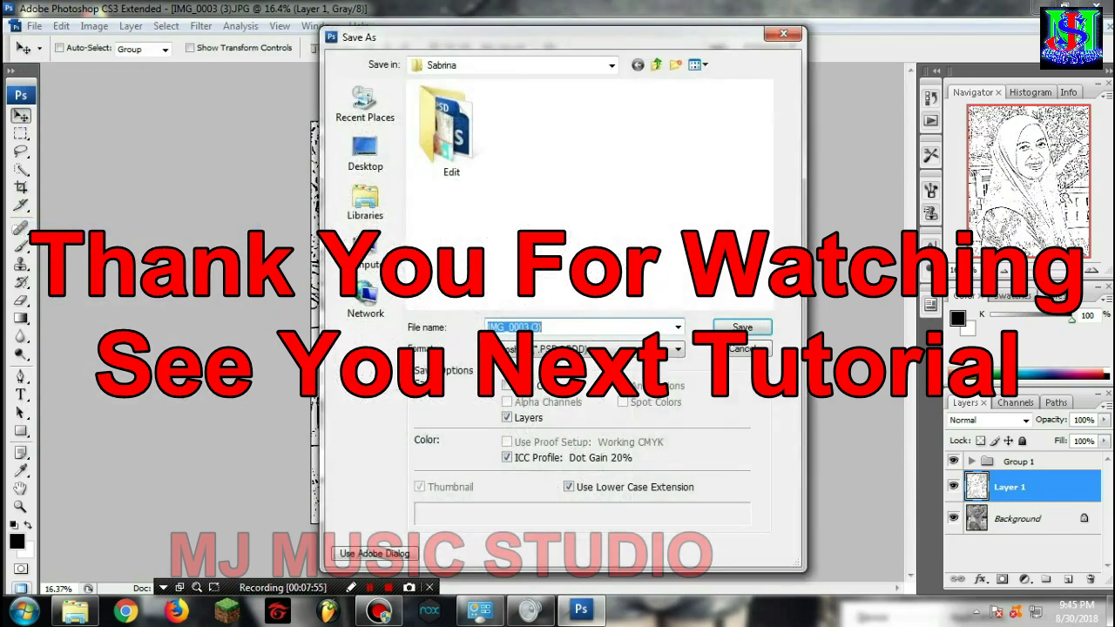
{"action": "left_click", "coordinate": [656, 64]}
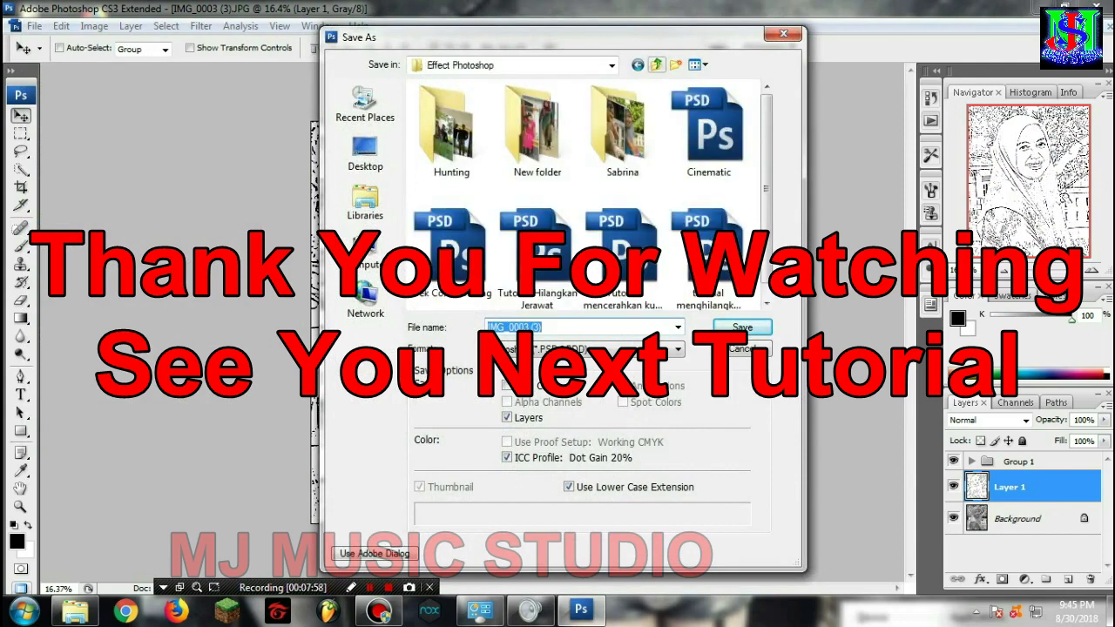
{"action": "double_click", "coordinate": [464, 106]}
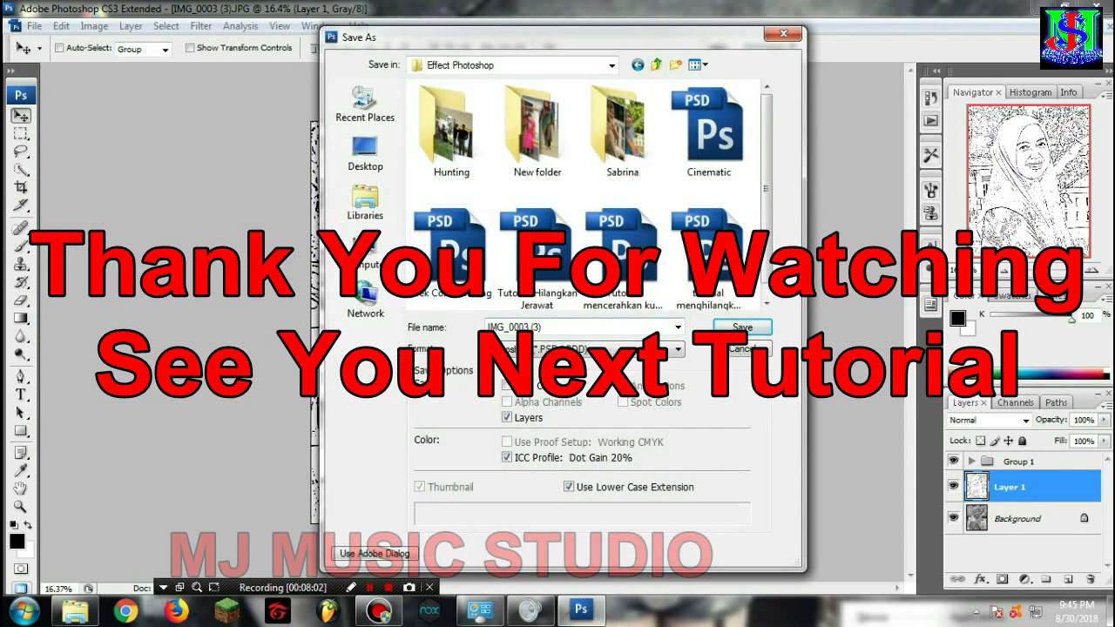
{"action": "type", "text": "Efek"}
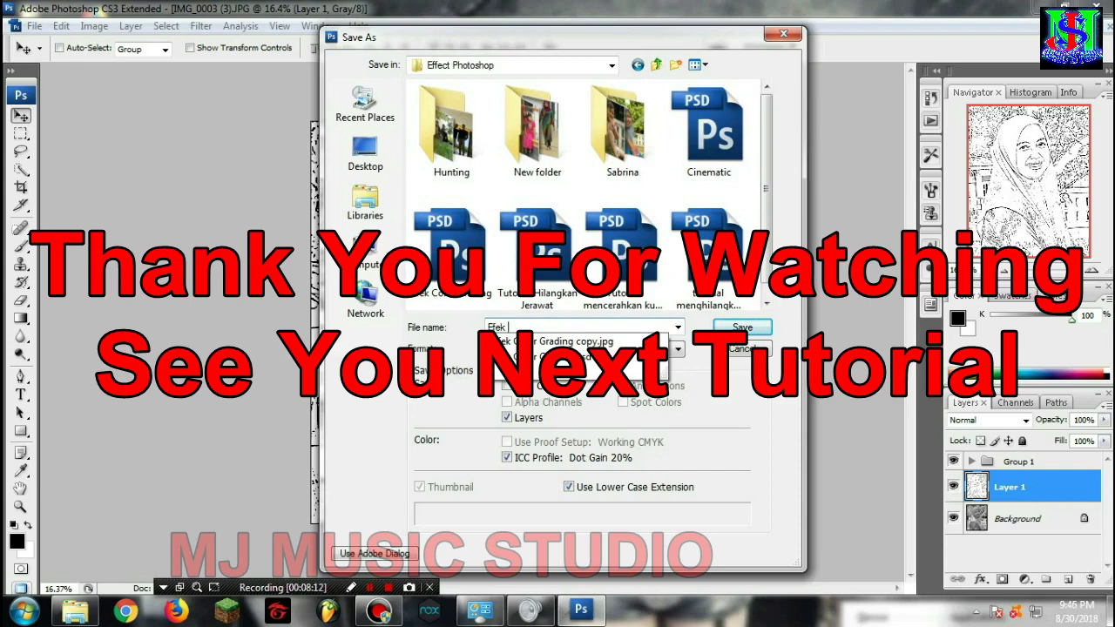
{"action": "type", "text": "S"}
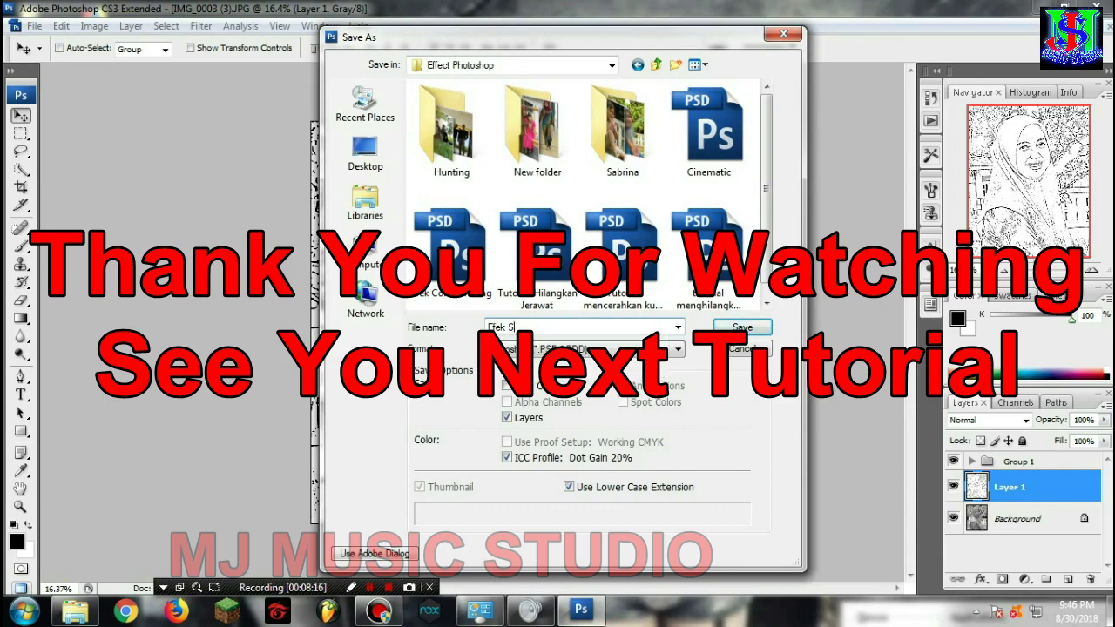
{"action": "type", "text": "ketch"}
{"action": "key", "text": "Return"}
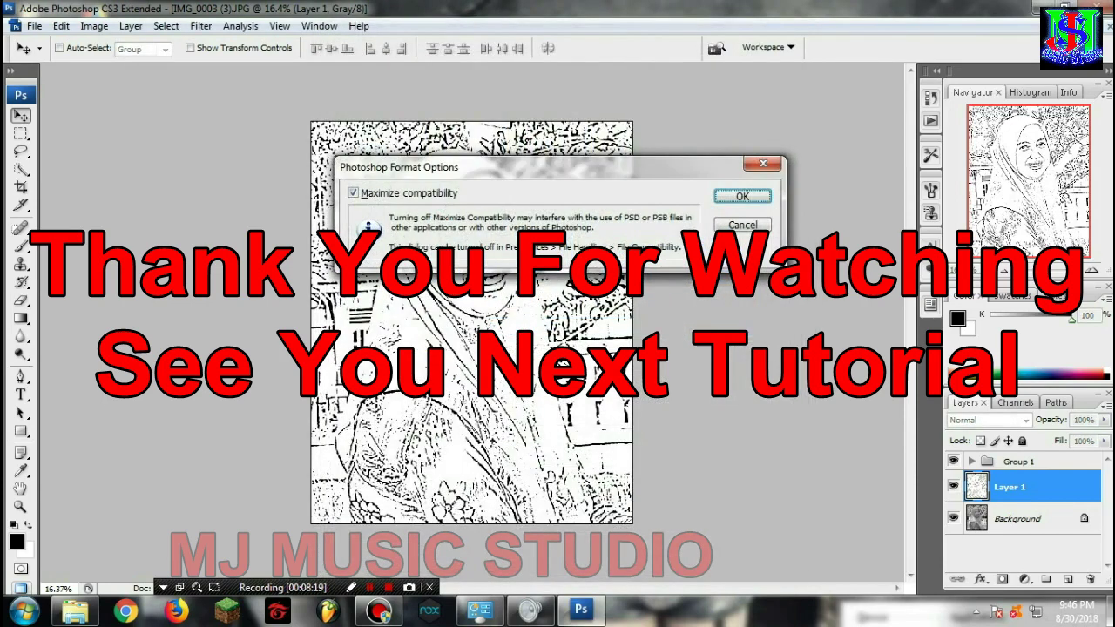
{"action": "key", "text": "Return"}
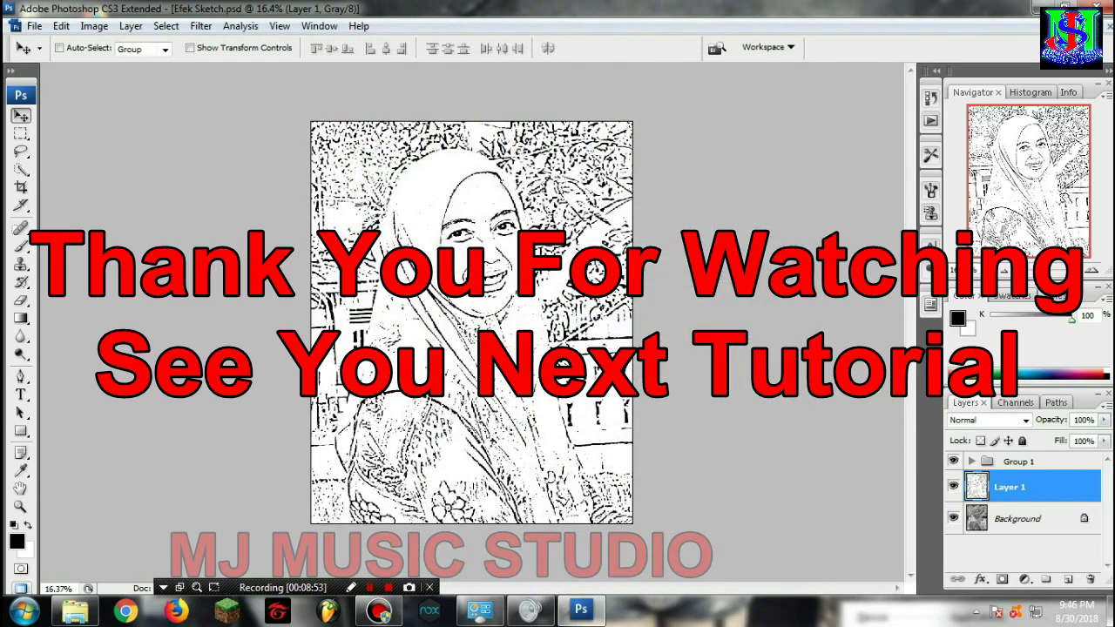